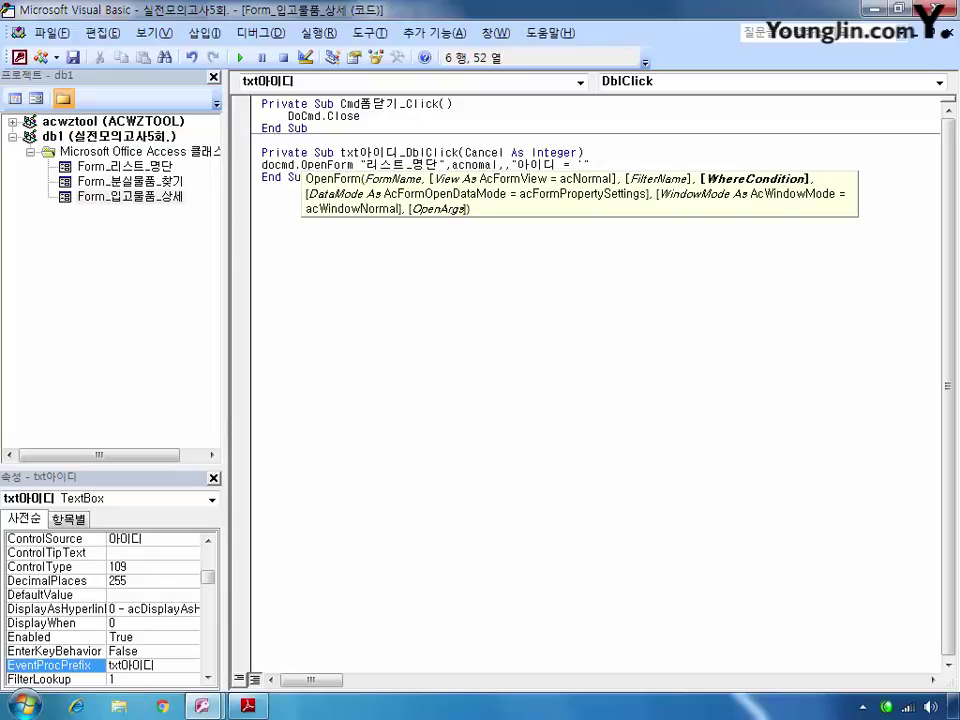
Complete the OpenForm where condition in the txt아이디 double-click procedure as "아이디 = '" & txt아이디 & "'"
{"action": "type", "text": "& txt아이디 & \""}
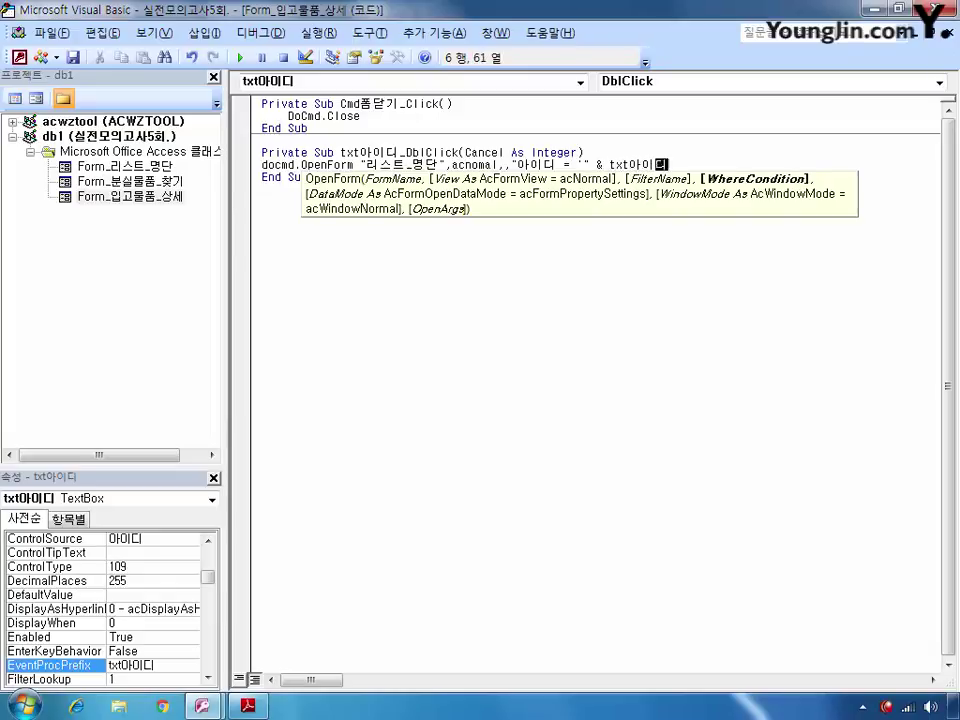
{"action": "type", "text": "'\""}
{"action": "left_click", "coordinate": [681, 463]}
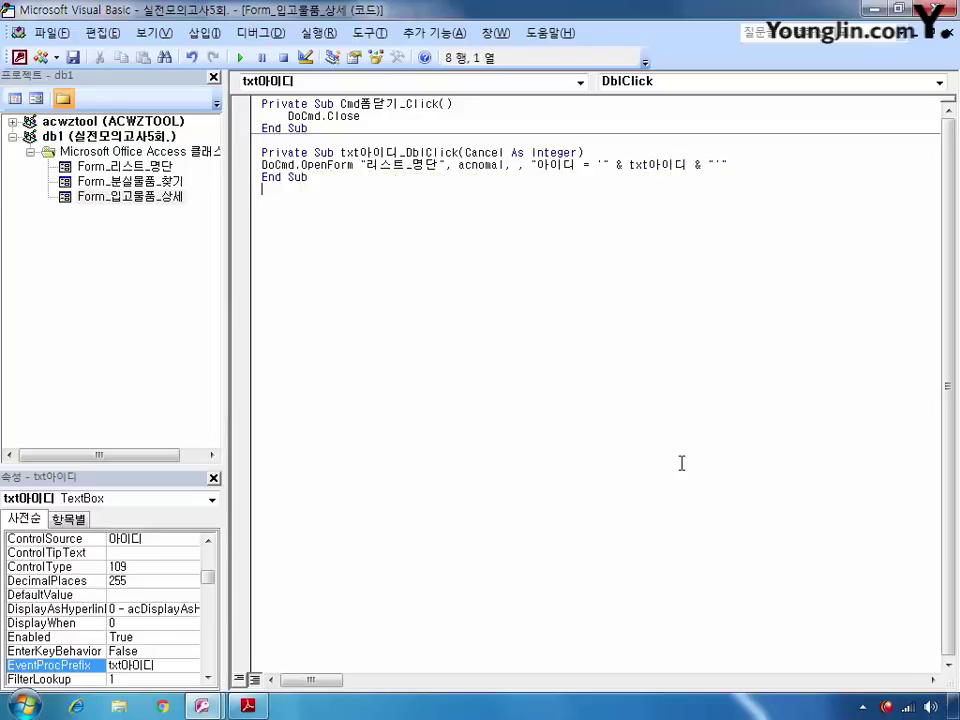
Correct the misspelled view argument in the OpenForm line to acnormal
{"action": "left_click", "coordinate": [506, 163]}
{"action": "key", "text": "Left"}
{"action": "key", "text": "Left"}
{"action": "key", "text": "Left"}
{"action": "type", "text": "r"}
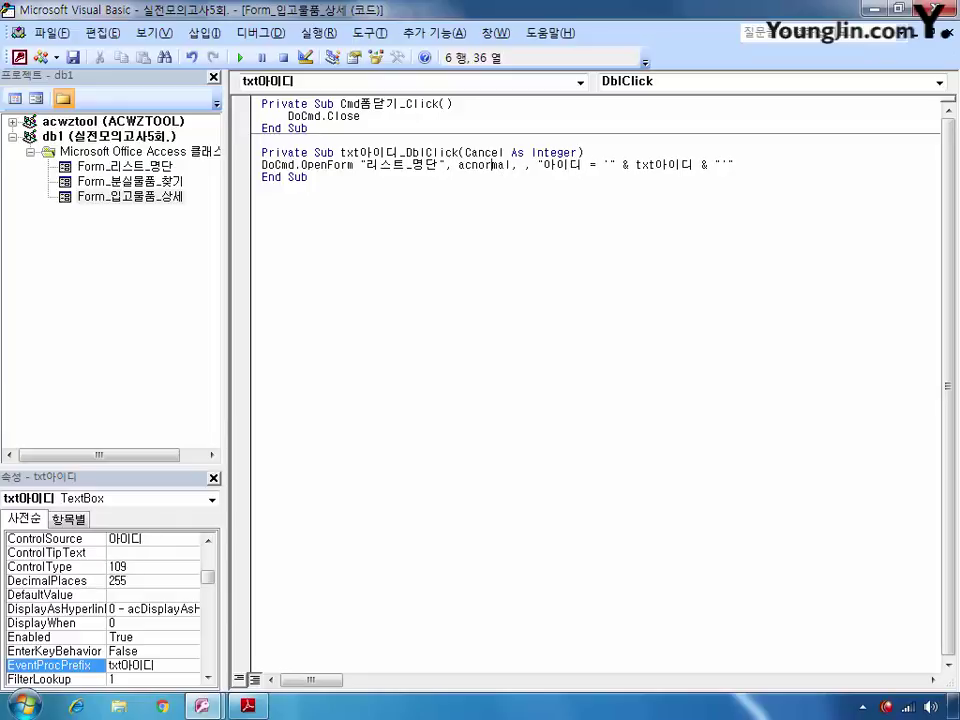
{"action": "left_click", "coordinate": [368, 184]}
Close the code editor, then close the form 입고물품_상세 and save its design changes
{"action": "left_click", "coordinate": [936, 12]}
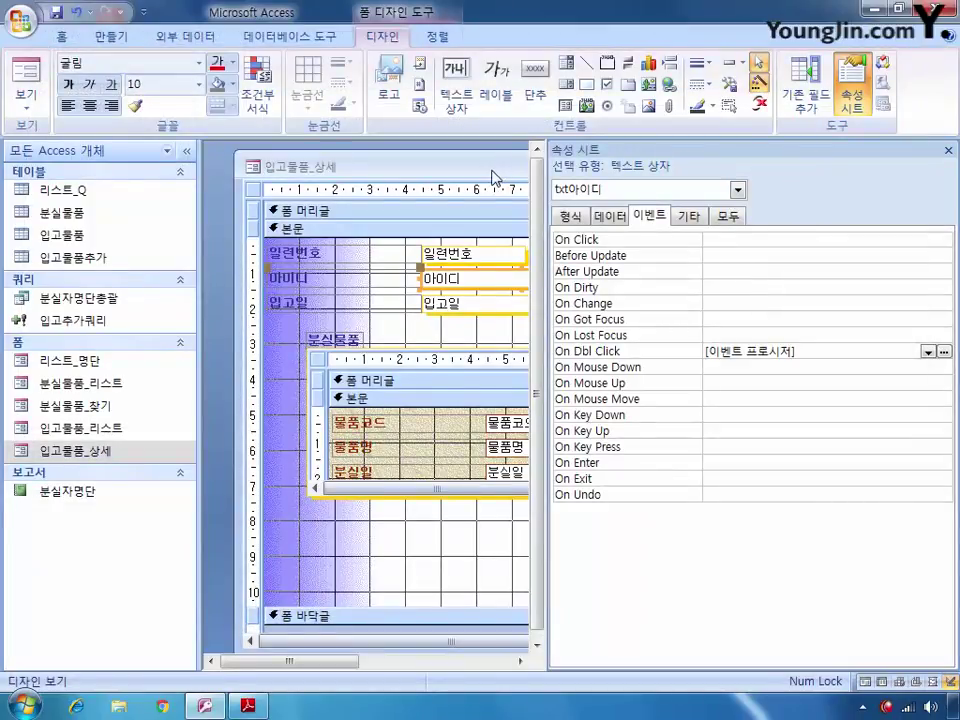
{"action": "double_click", "coordinate": [505, 180]}
{"action": "key", "text": "ctrl+F4"}
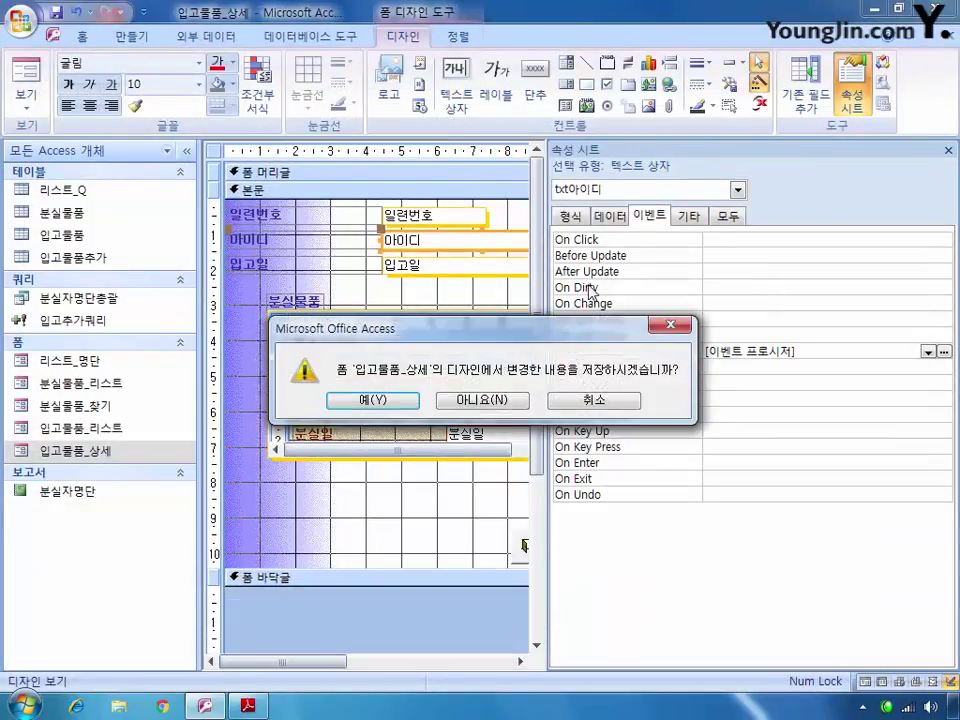
{"action": "left_click", "coordinate": [380, 400]}
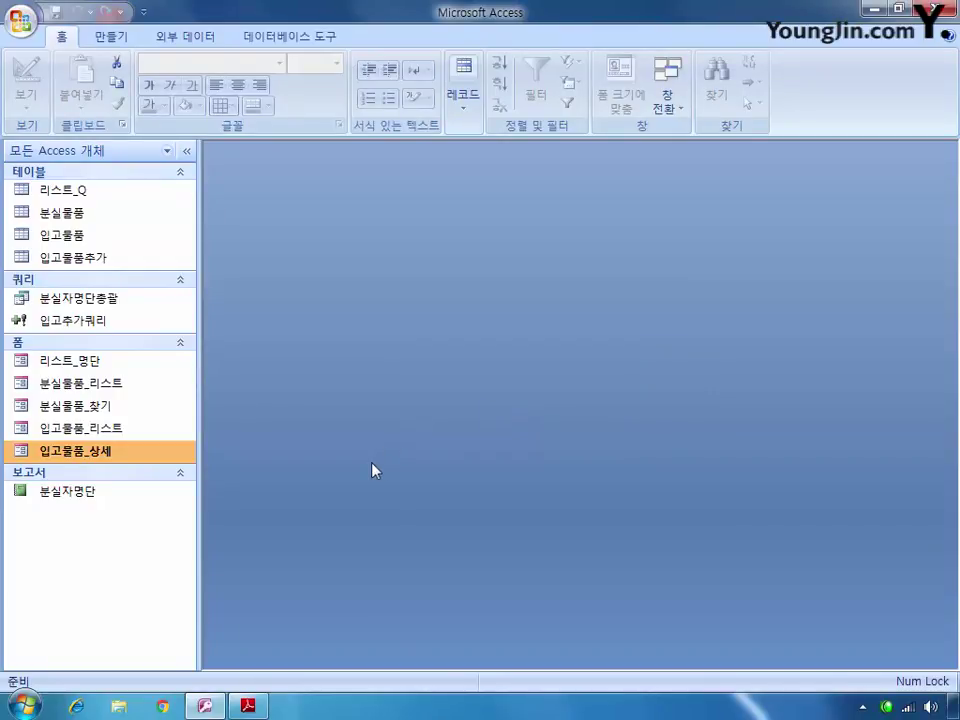
Open the report 분실자명단 in Design view and set its record source to 분실자명단총괄
{"action": "right_click", "coordinate": [118, 491]}
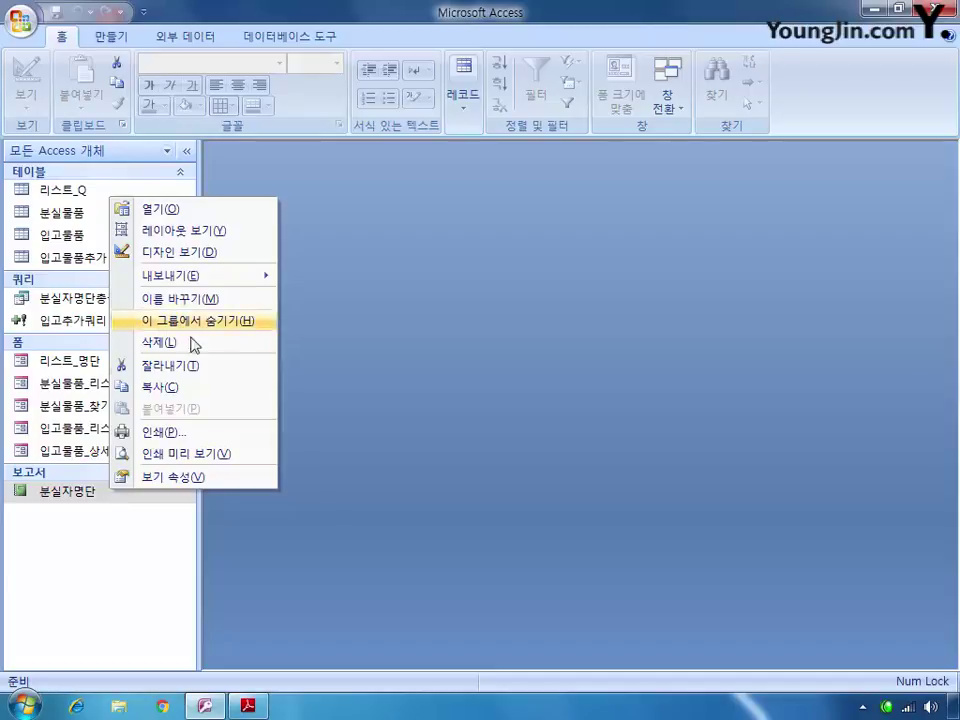
{"action": "left_click", "coordinate": [201, 252]}
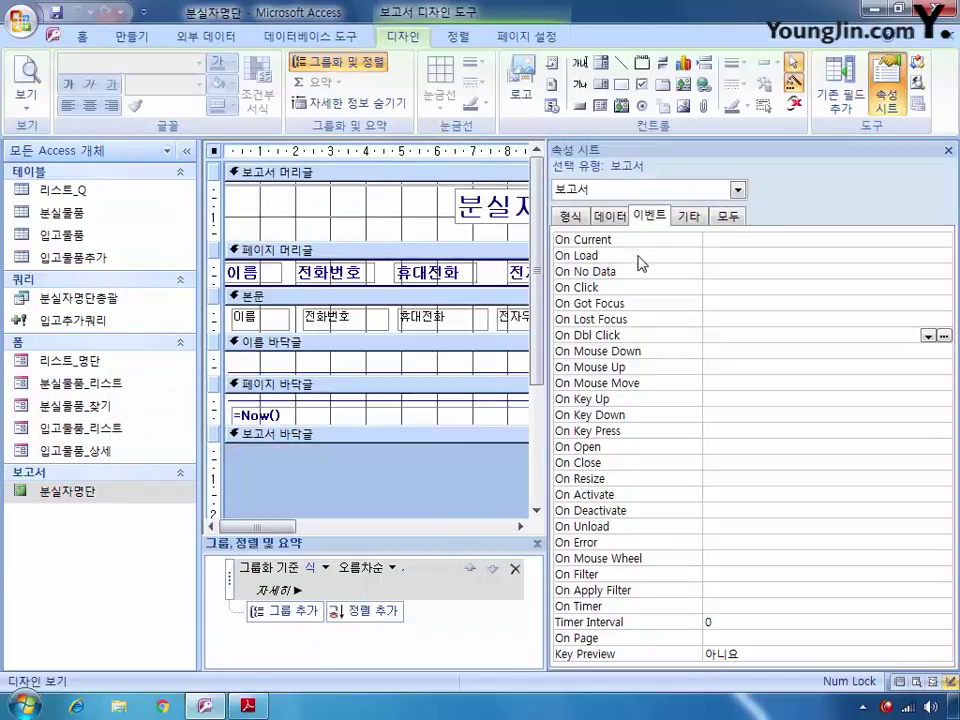
{"action": "left_click", "coordinate": [729, 216]}
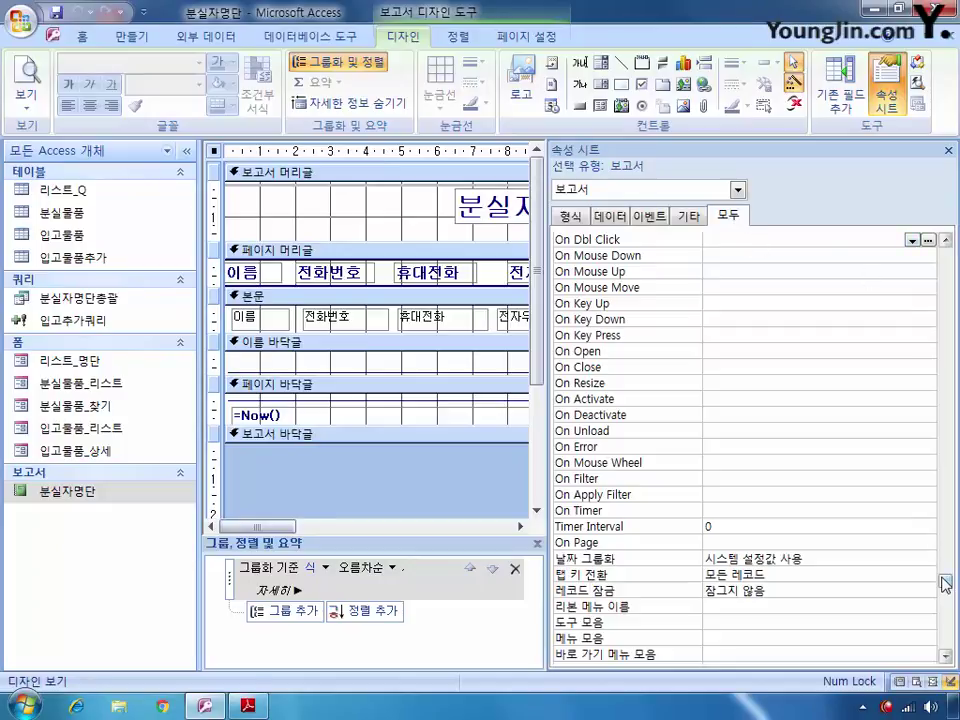
{"action": "scroll", "coordinate": [940, 541], "scroll_direction": "up", "scroll_amount": 15}
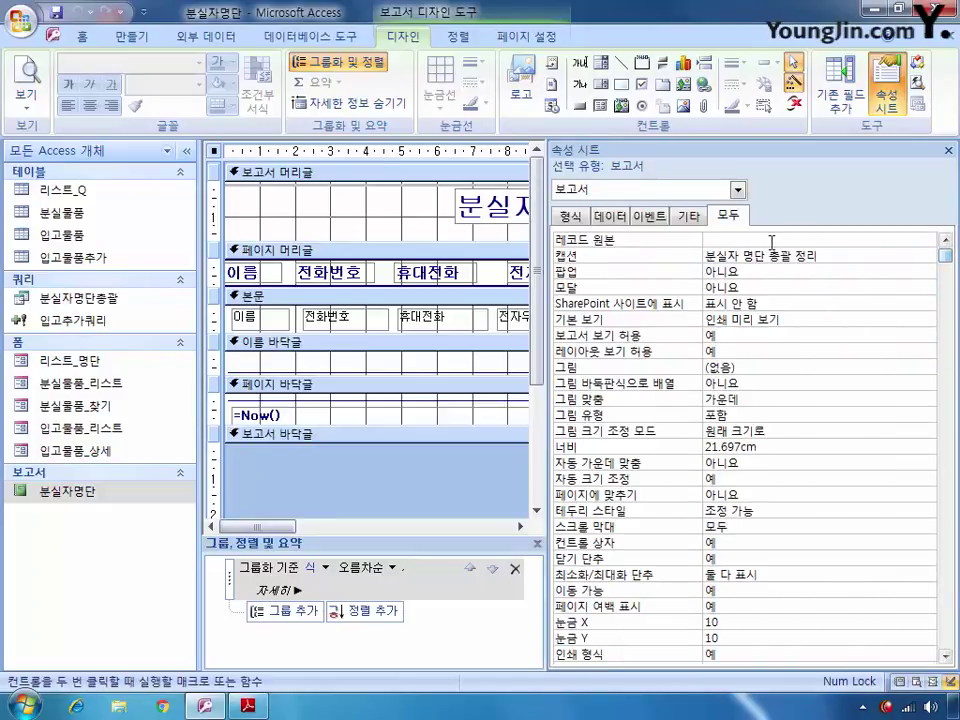
{"action": "left_click", "coordinate": [913, 242]}
{"action": "left_click", "coordinate": [913, 242]}
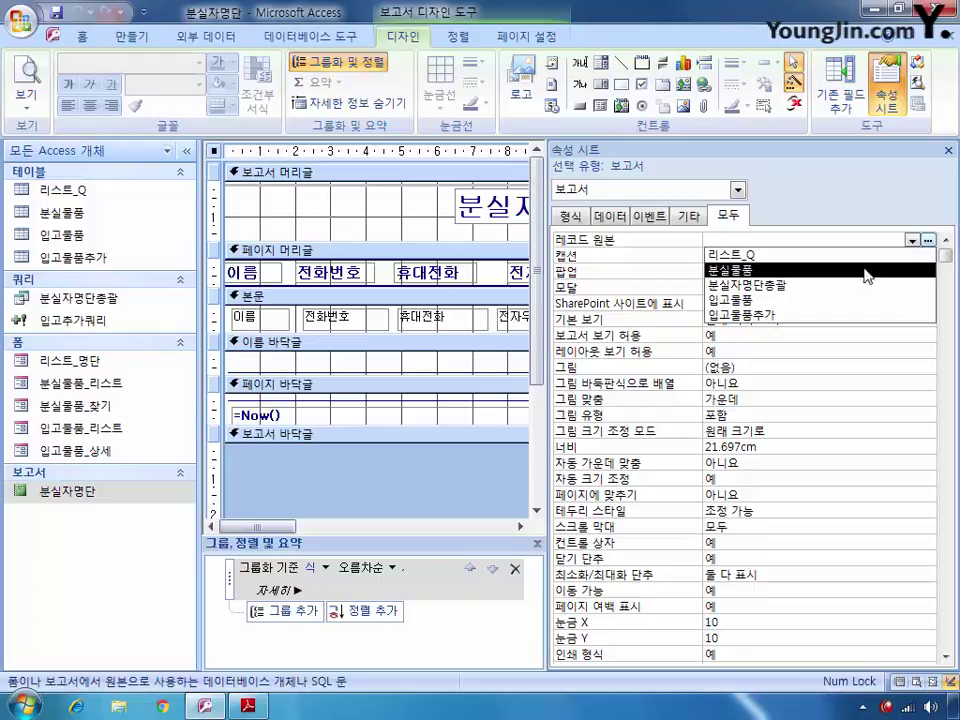
{"action": "left_click", "coordinate": [838, 285]}
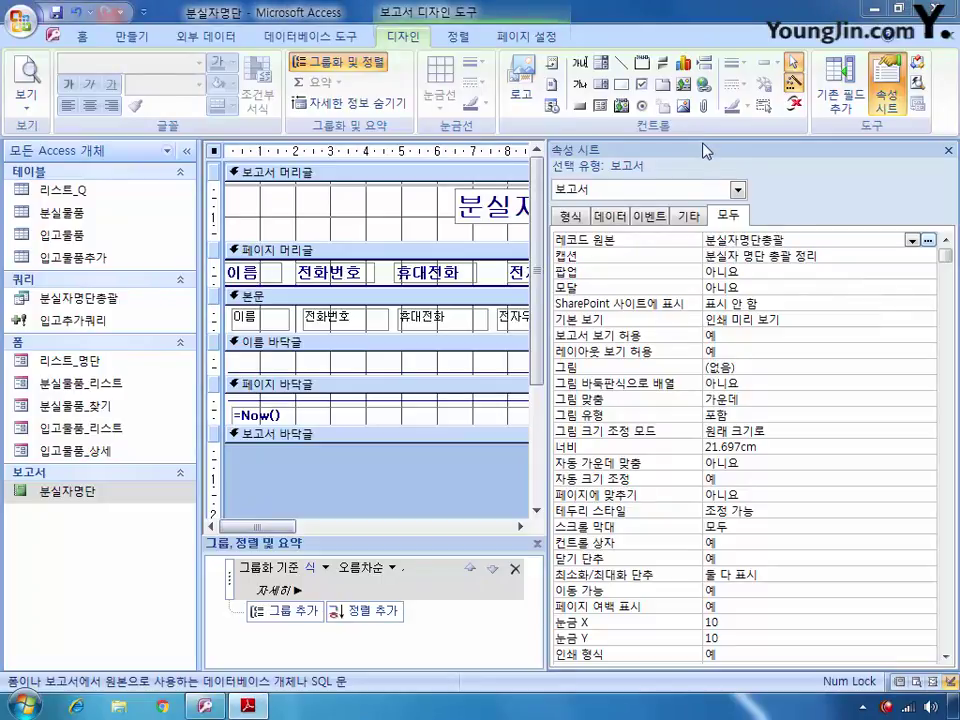
{"action": "left_click", "coordinate": [632, 8]}
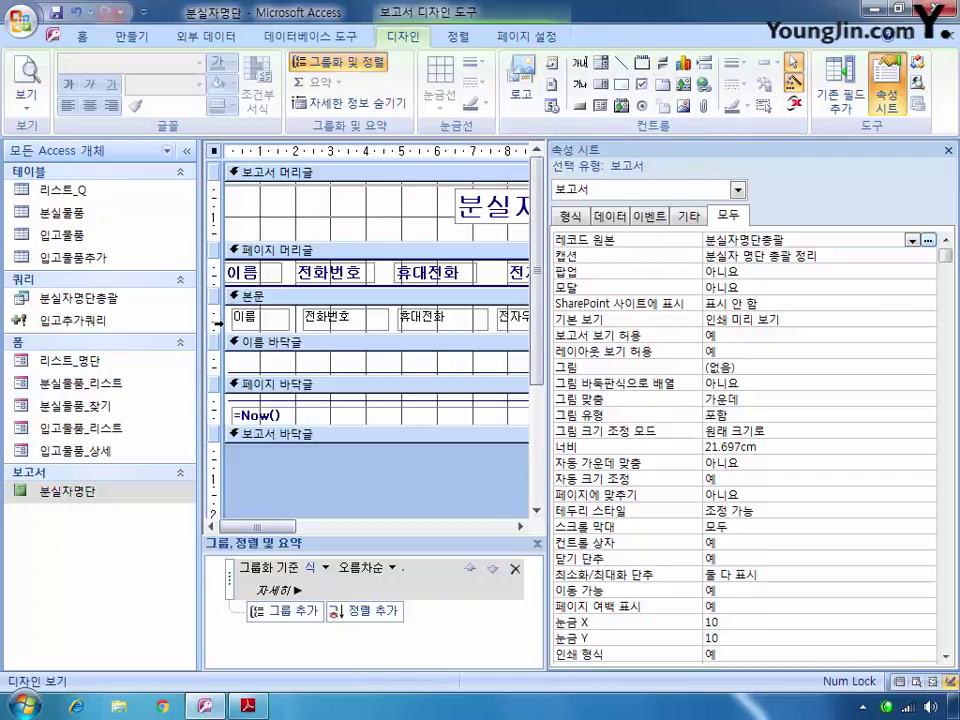
Select all controls in the report's 본문 section and set their border style to 실선
{"action": "left_click", "coordinate": [286, 299]}
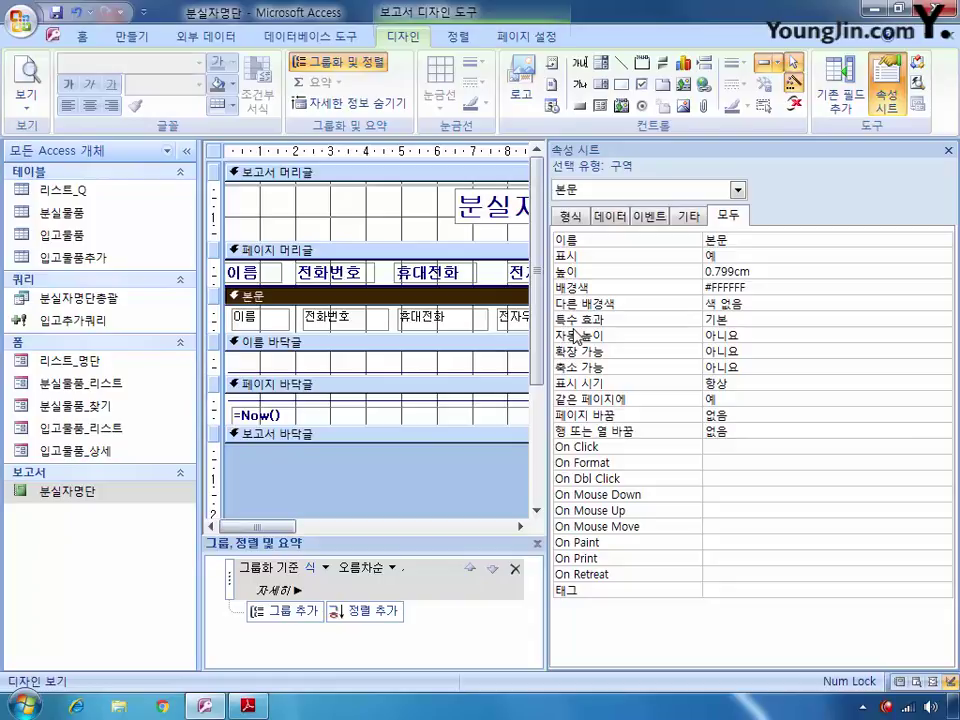
{"action": "left_click", "coordinate": [211, 315]}
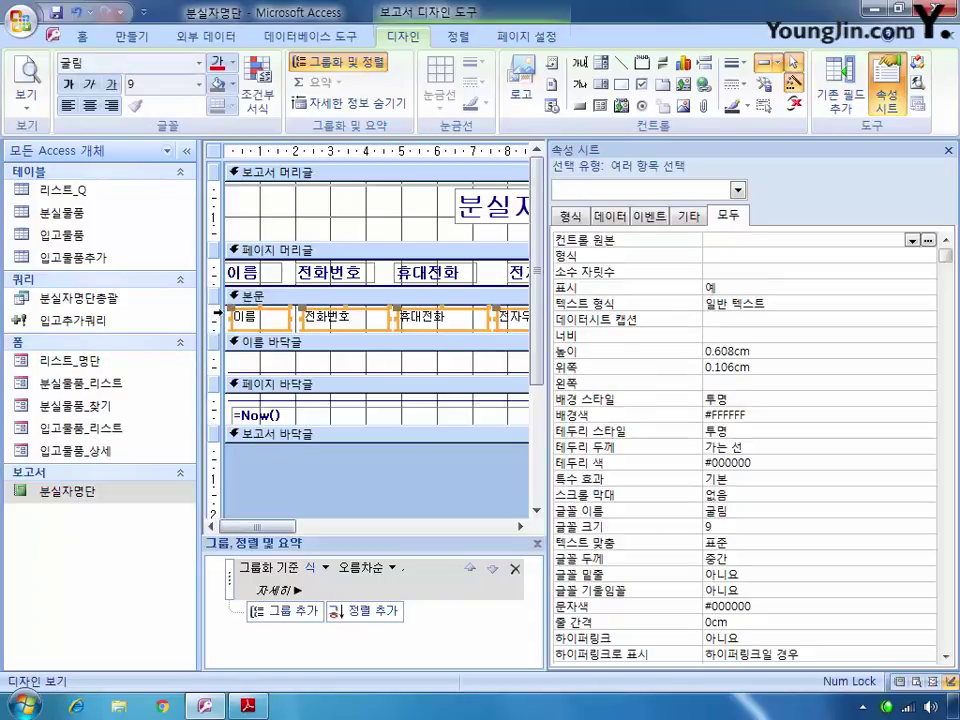
{"action": "left_click", "coordinate": [213, 311]}
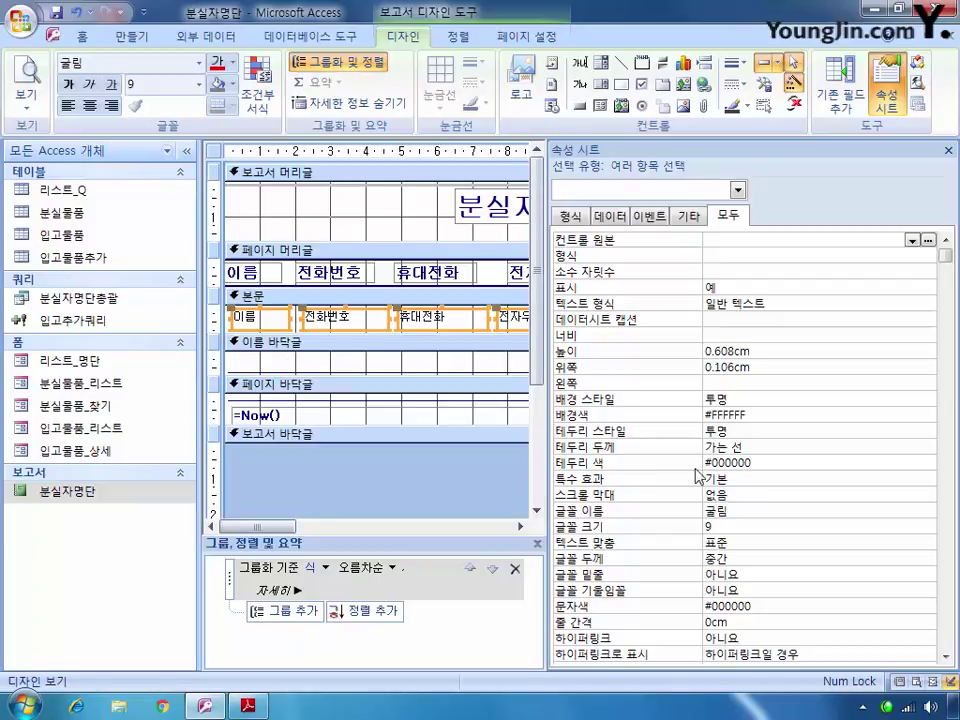
{"action": "left_click", "coordinate": [921, 432]}
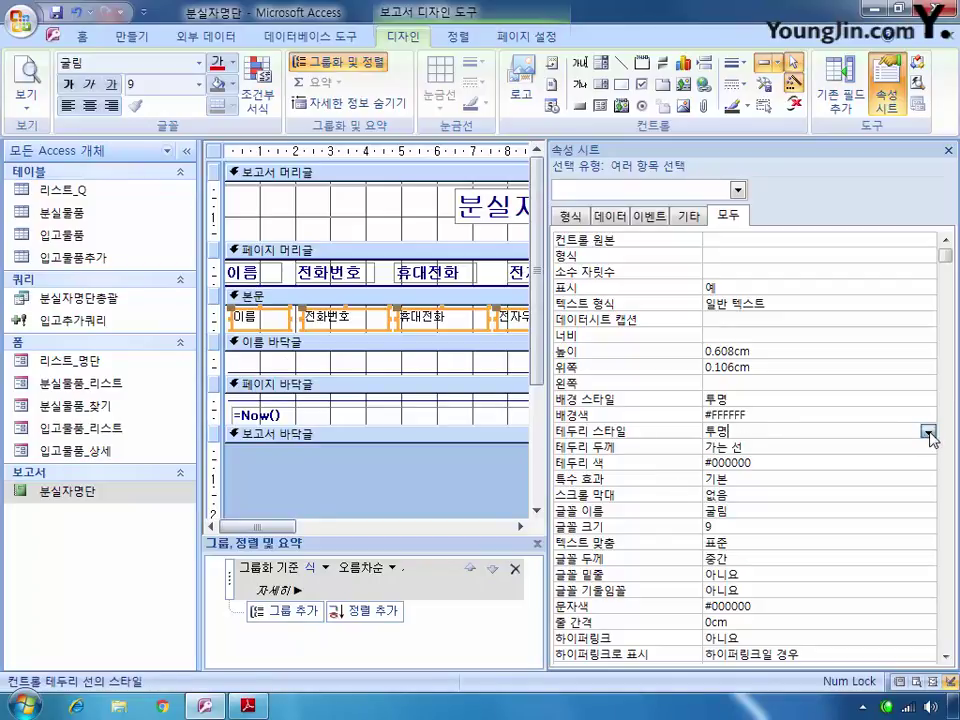
{"action": "left_click", "coordinate": [928, 432]}
{"action": "left_click", "coordinate": [877, 463]}
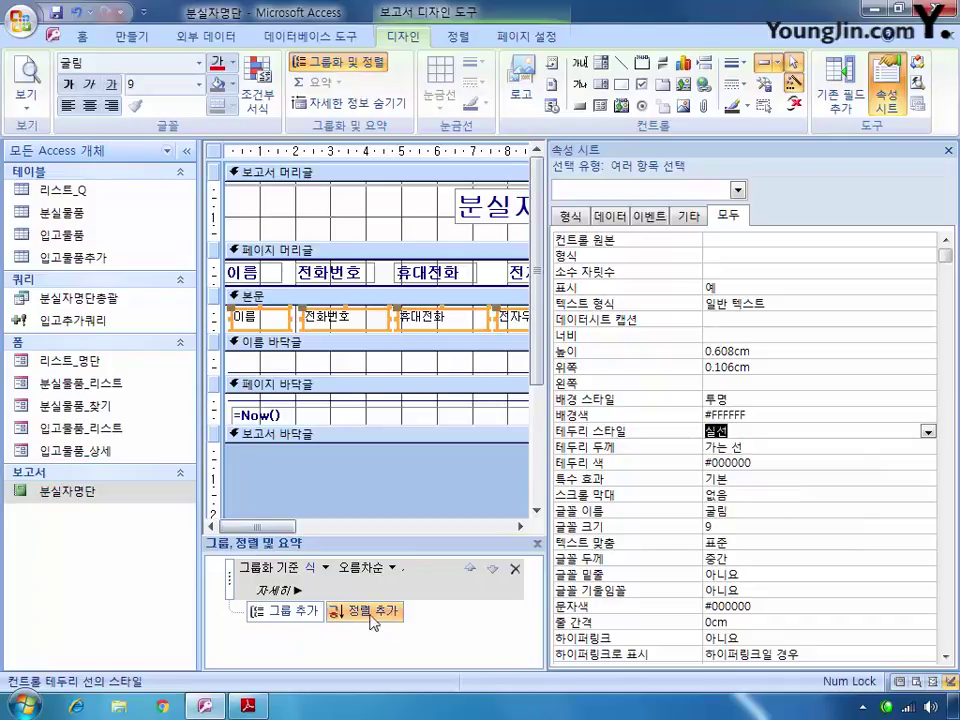
Set the report's existing grouping level to group on the 이름 field
{"action": "left_click", "coordinate": [326, 568]}
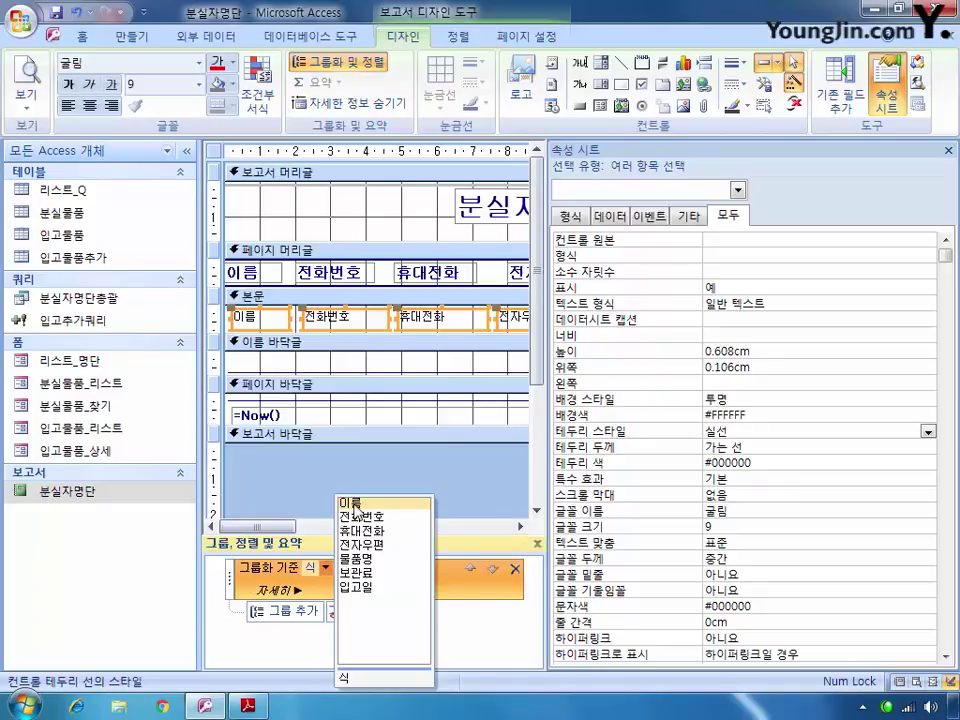
{"action": "left_click", "coordinate": [350, 507]}
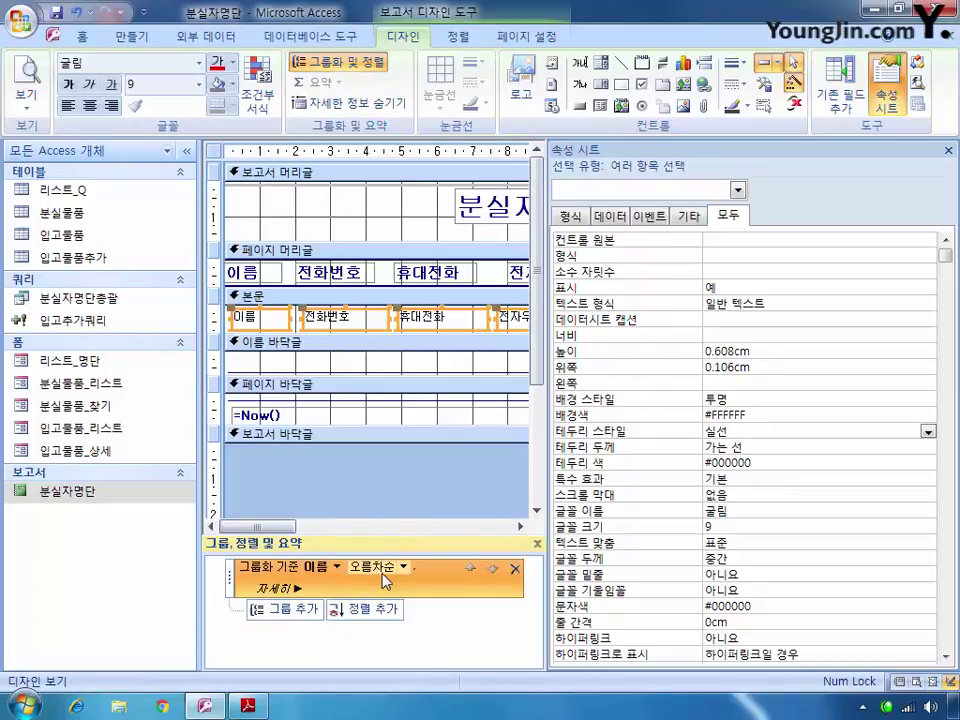
{"action": "left_click", "coordinate": [337, 567]}
{"action": "left_click", "coordinate": [339, 570]}
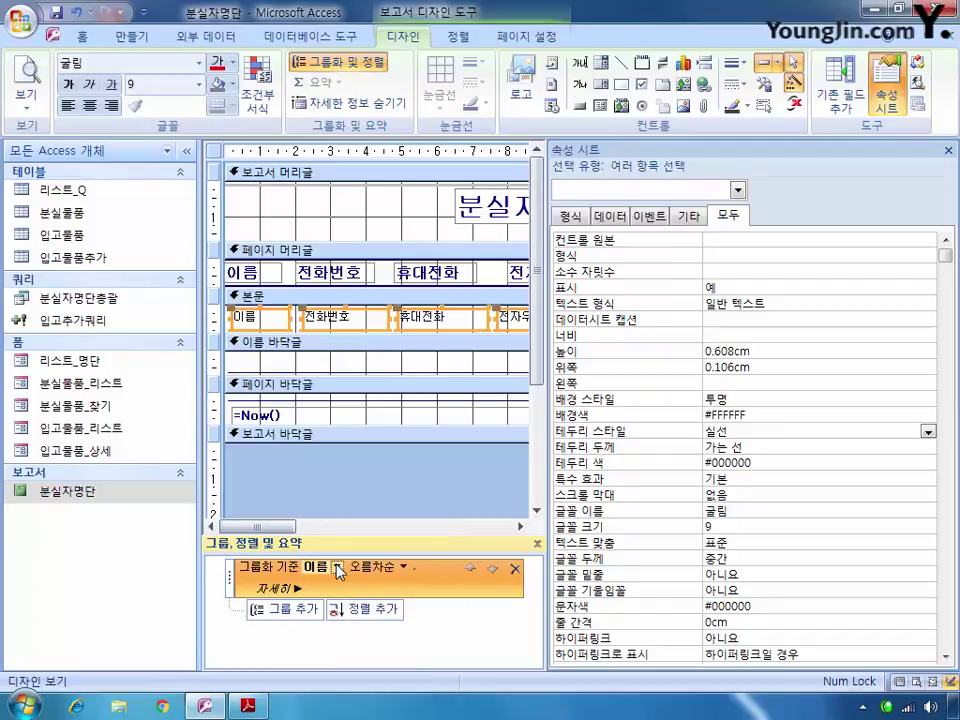
Add two sort levels under the 이름 group, first by 입고일 and second by 물품명
{"action": "left_click", "coordinate": [372, 610]}
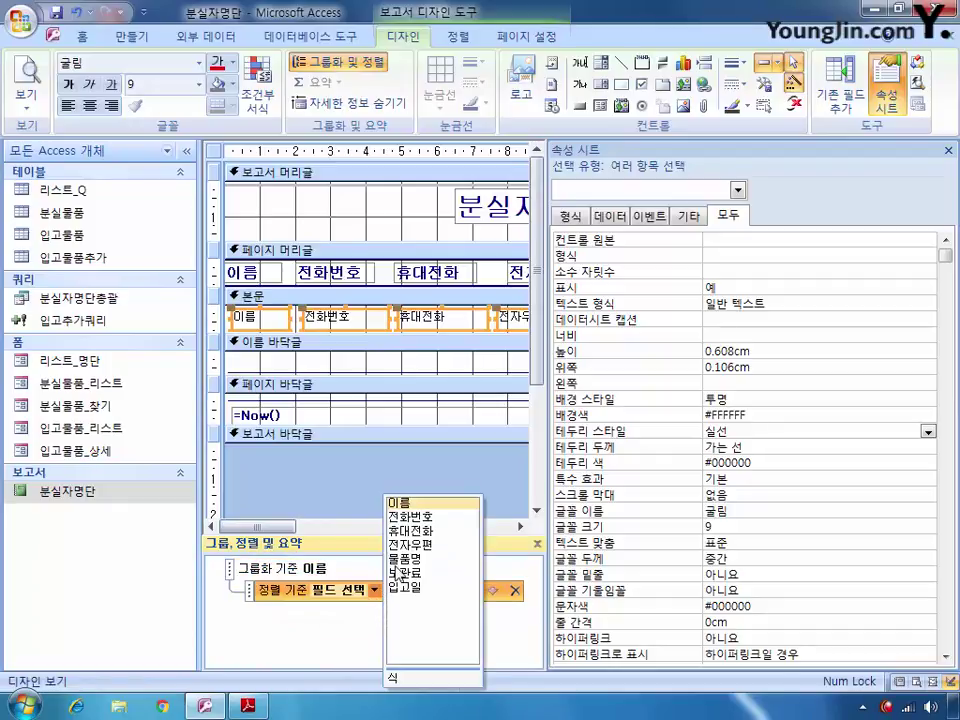
{"action": "left_click", "coordinate": [405, 588]}
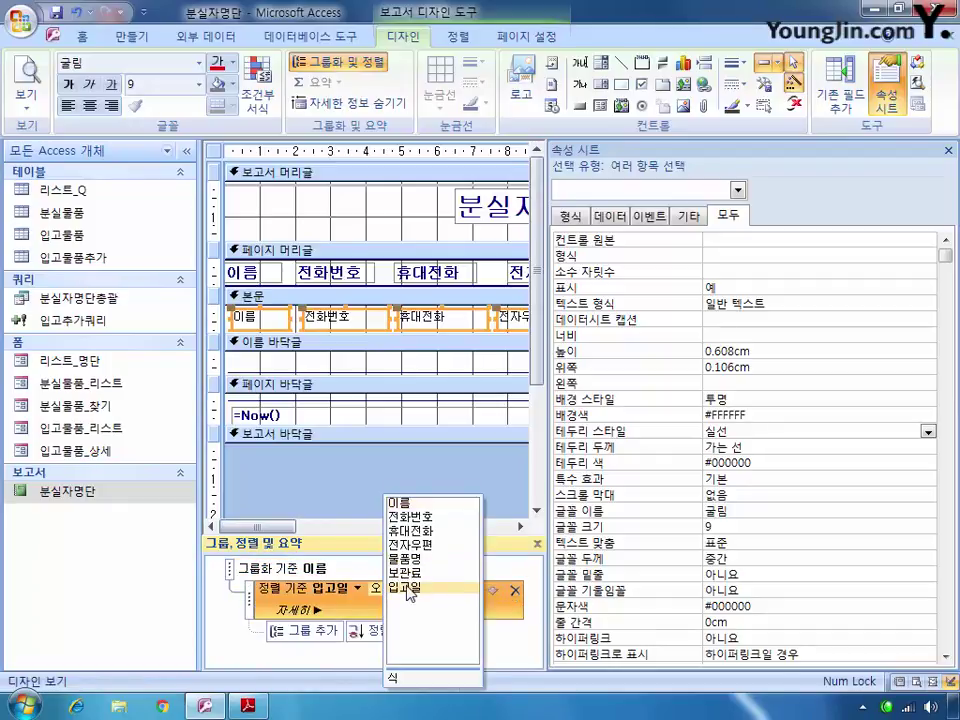
{"action": "left_click", "coordinate": [396, 636]}
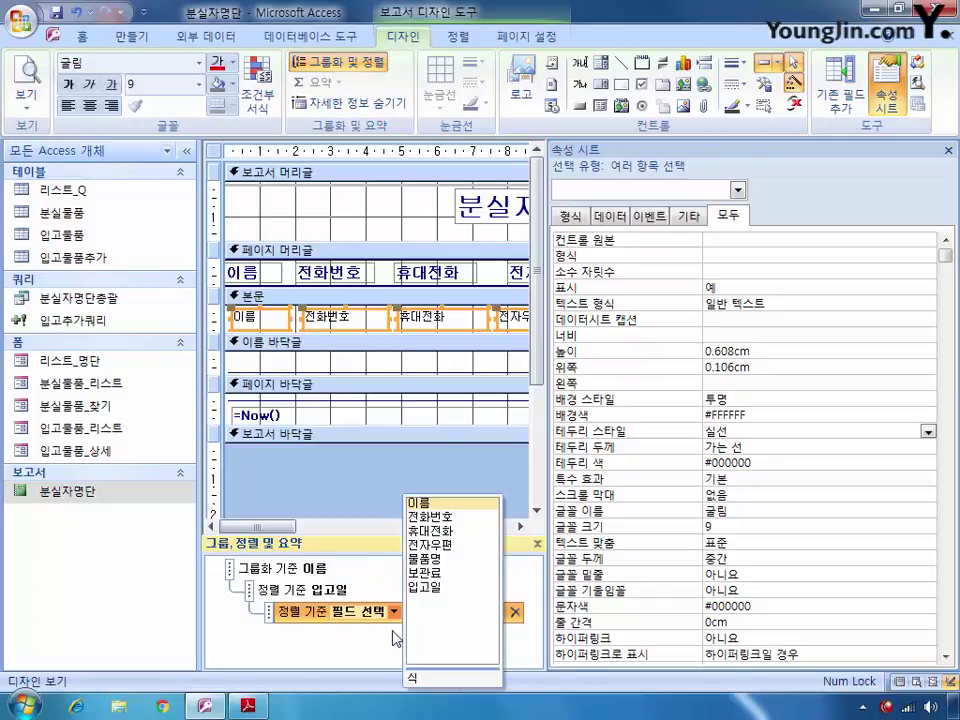
{"action": "left_click", "coordinate": [424, 559]}
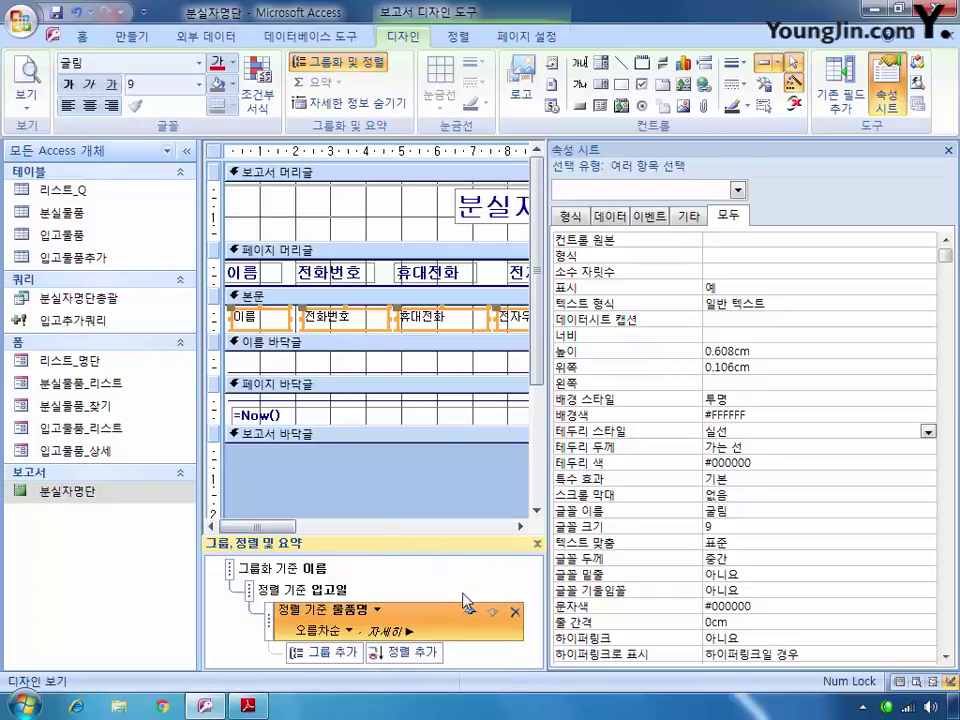
Set the txt소계 text box's control source to =Sum([보관료]) and its format to 통화
{"action": "left_click", "coordinate": [737, 190]}
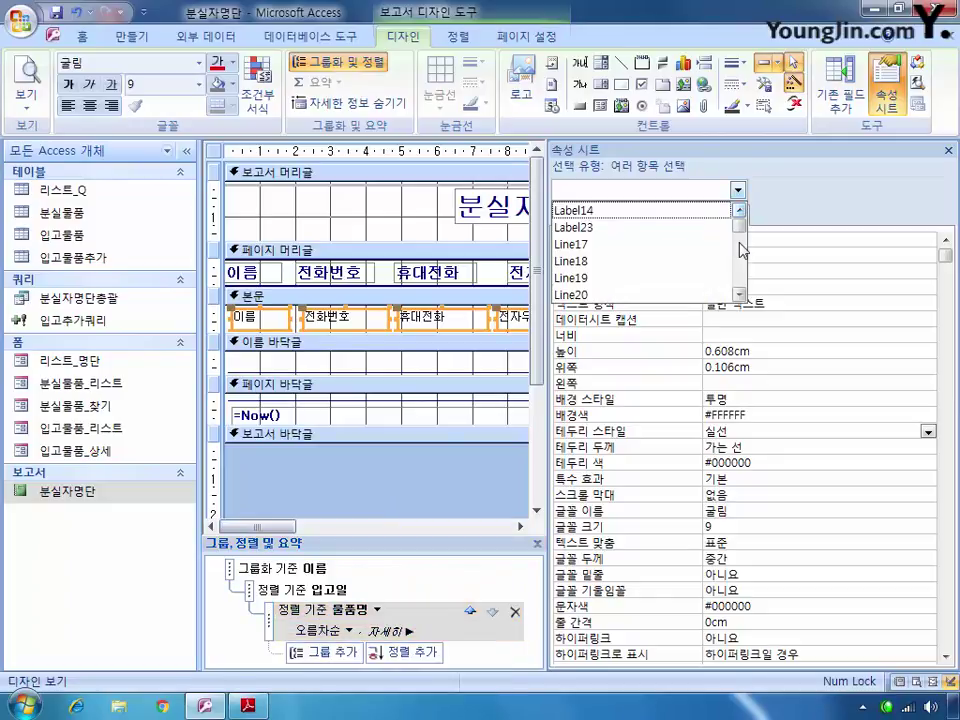
{"action": "scroll", "coordinate": [742, 246], "scroll_direction": "down", "scroll_amount": 3}
{"action": "scroll", "coordinate": [742, 244], "scroll_direction": "up", "scroll_amount": 1}
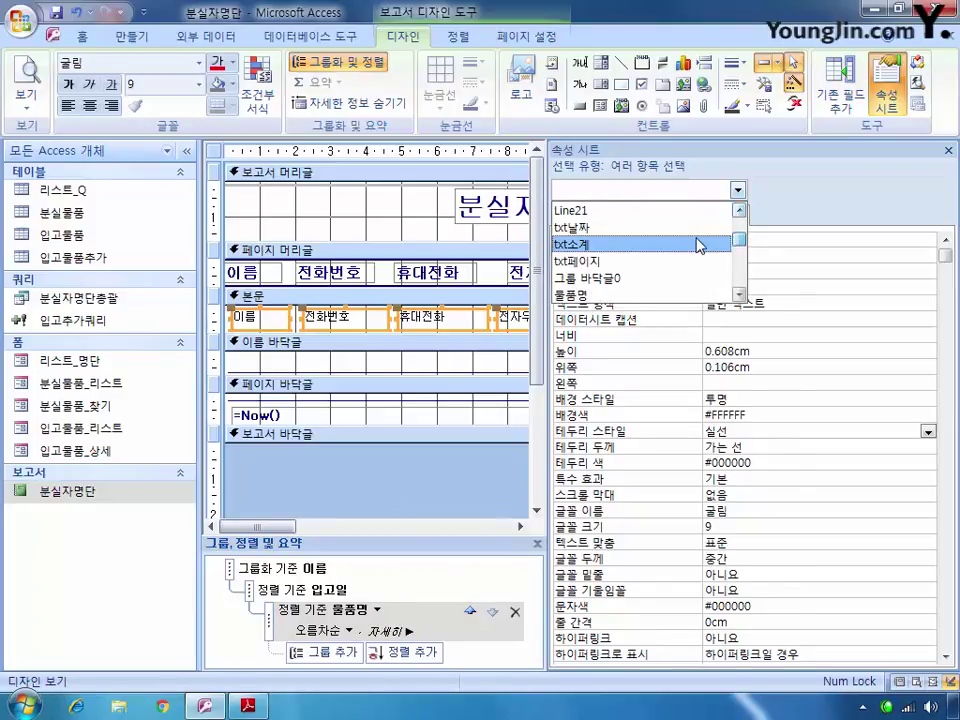
{"action": "left_click", "coordinate": [700, 244]}
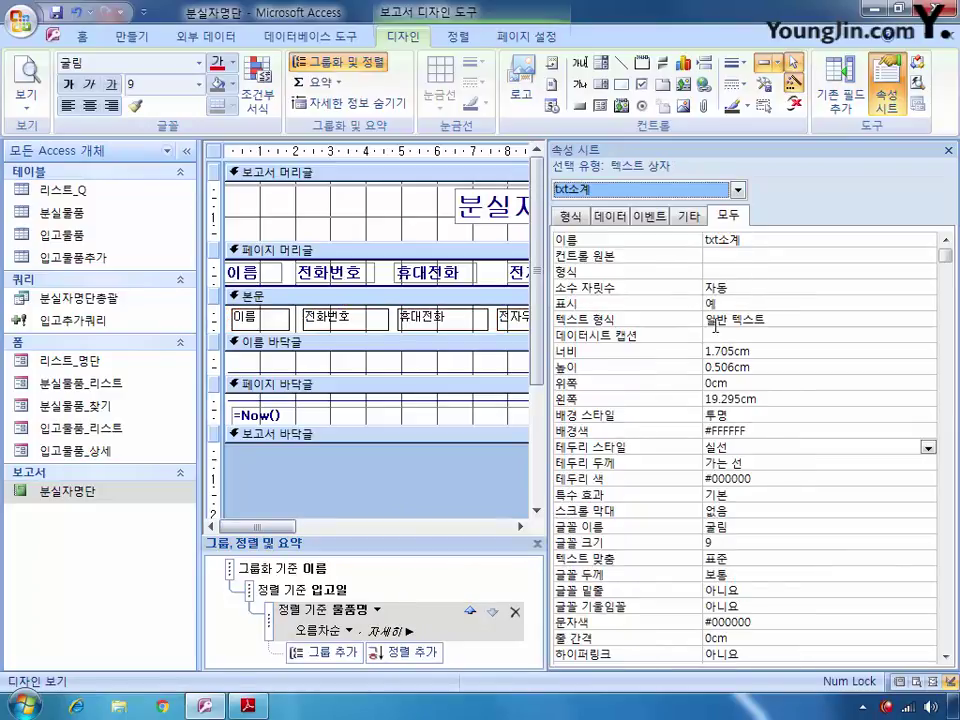
{"action": "left_click", "coordinate": [756, 255]}
{"action": "type", "text": "="}
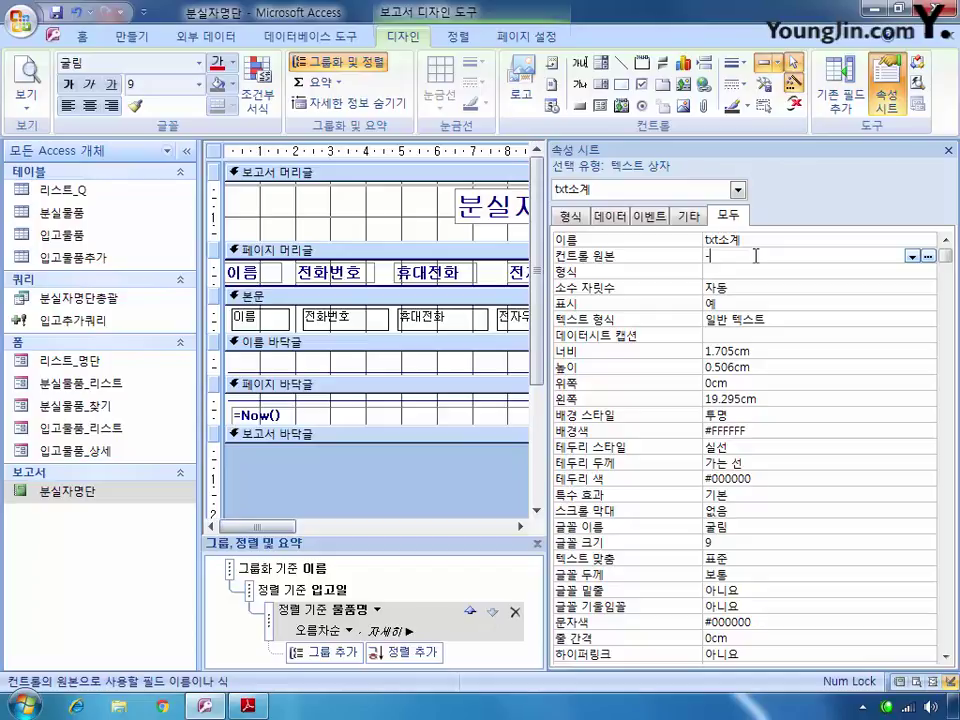
{"action": "type", "text": "sum([보관료"}
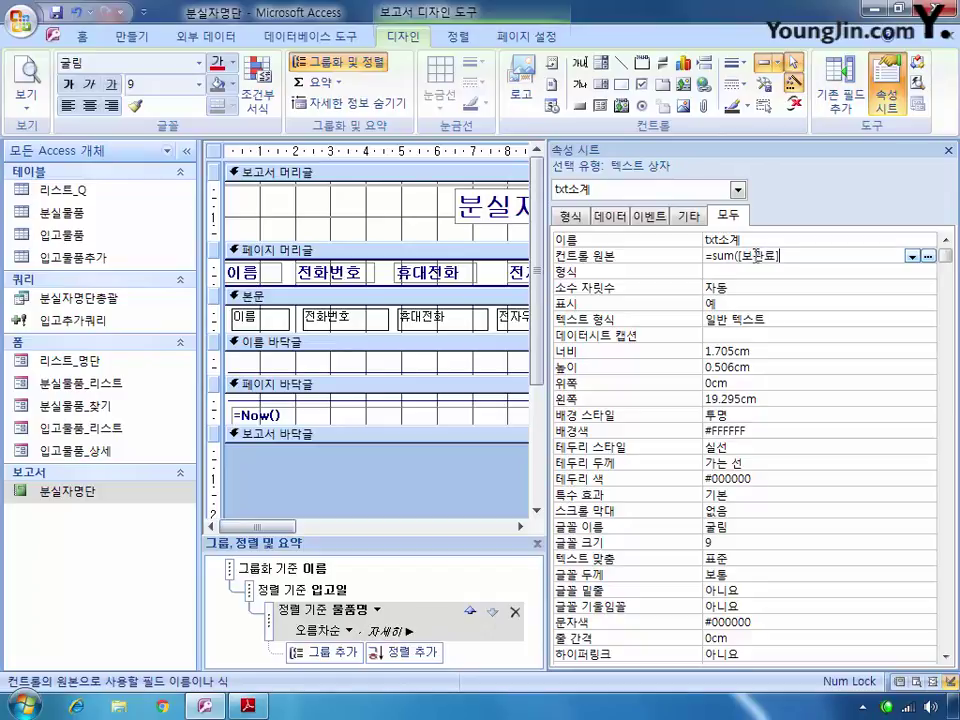
{"action": "type", "text": "])"}
{"action": "key", "text": "Return"}
{"action": "left_click", "coordinate": [929, 272]}
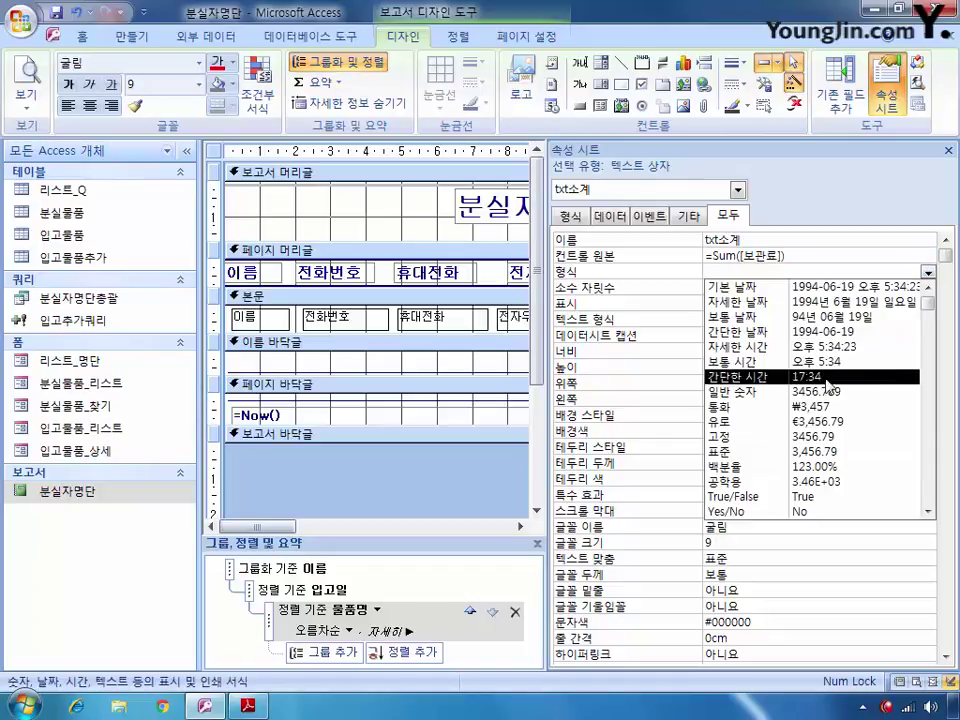
{"action": "left_click", "coordinate": [786, 408]}
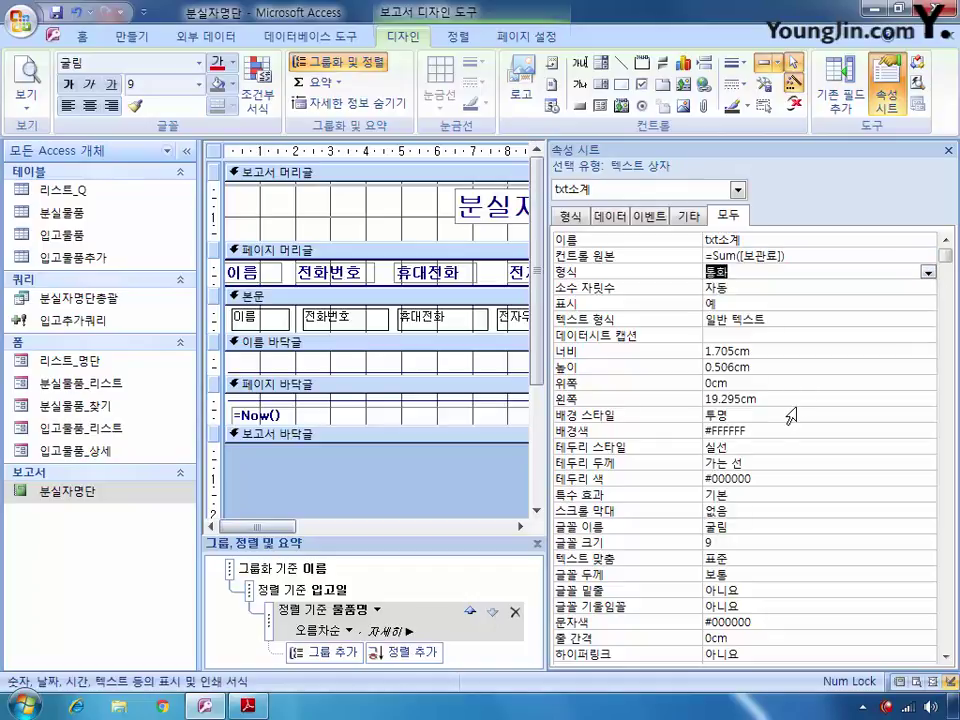
Set the txt페이지 text box's control source to ="총 " & [pages] & " page 중 / " & [page] & " page", saving and closing the report
{"action": "left_click", "coordinate": [737, 190]}
{"action": "left_click", "coordinate": [666, 227]}
{"action": "left_click", "coordinate": [745, 258]}
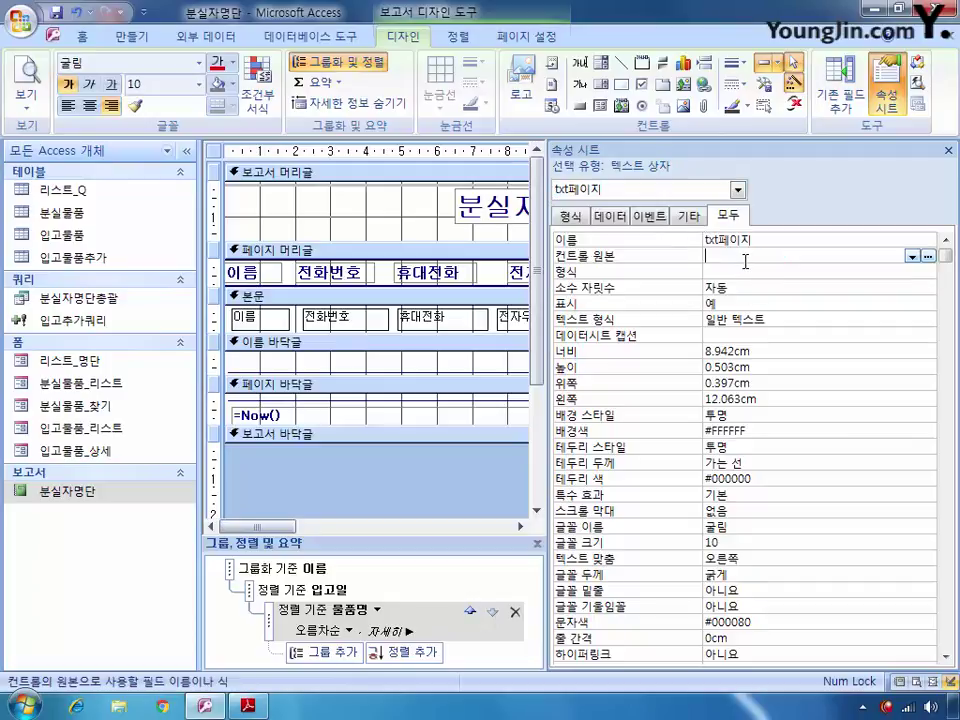
{"action": "type", "text": "="}
{"action": "type", "text": "\"ch"}
{"action": "key", "text": "BackSpace"}
{"action": "key", "text": "BackSpace"}
{"action": "type", "text": "총 \" & [page"}
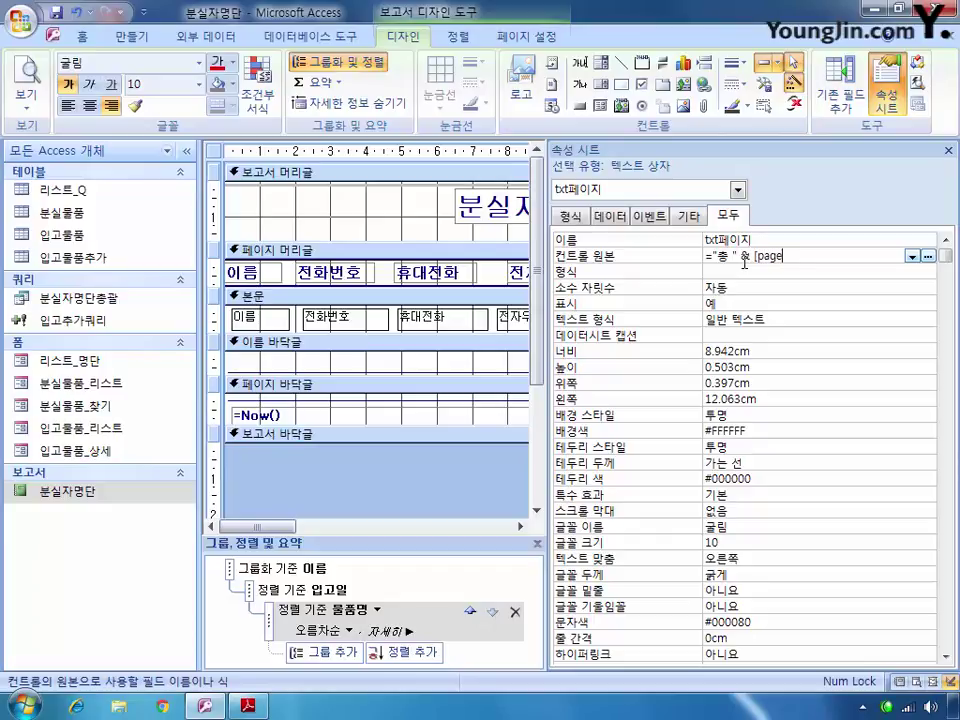
{"action": "type", "text": "s]"}
{"action": "type", "text": " & "}
{"action": "type", "text": "\" "}
{"action": "type", "text": "pag"}
{"action": "type", "text": "eㅈ"}
{"action": "type", "text": "ㅜㅇ /"}
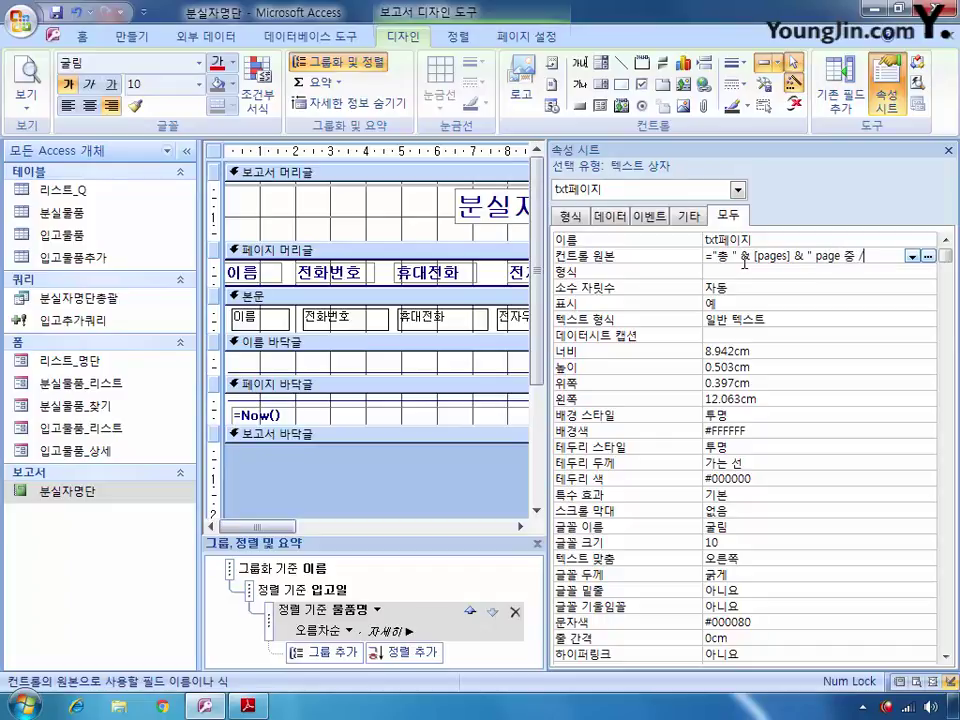
{"action": "type", "text": " \" & [page"}
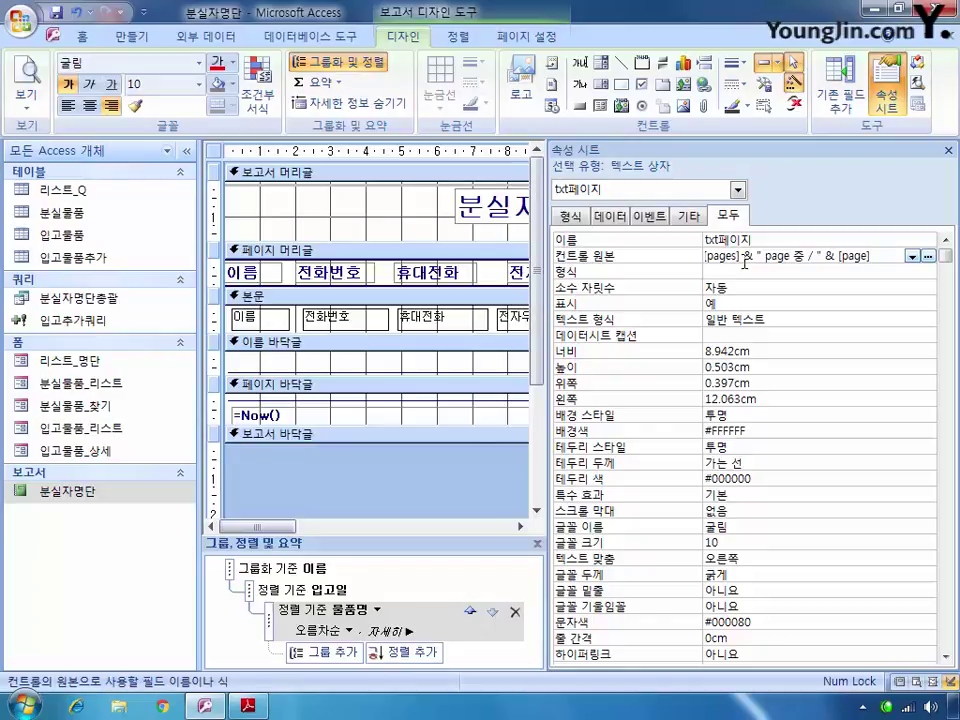
{"action": "type", "text": "] &\" page"}
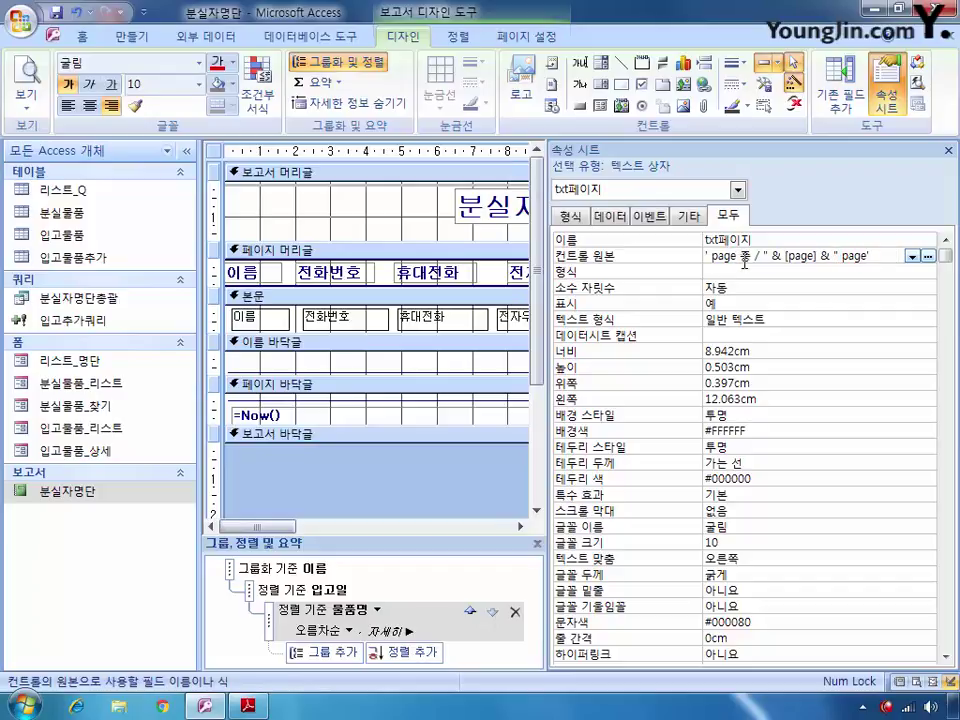
{"action": "type", "text": "\""}
{"action": "left_click", "coordinate": [954, 37]}
{"action": "left_click", "coordinate": [395, 401]}
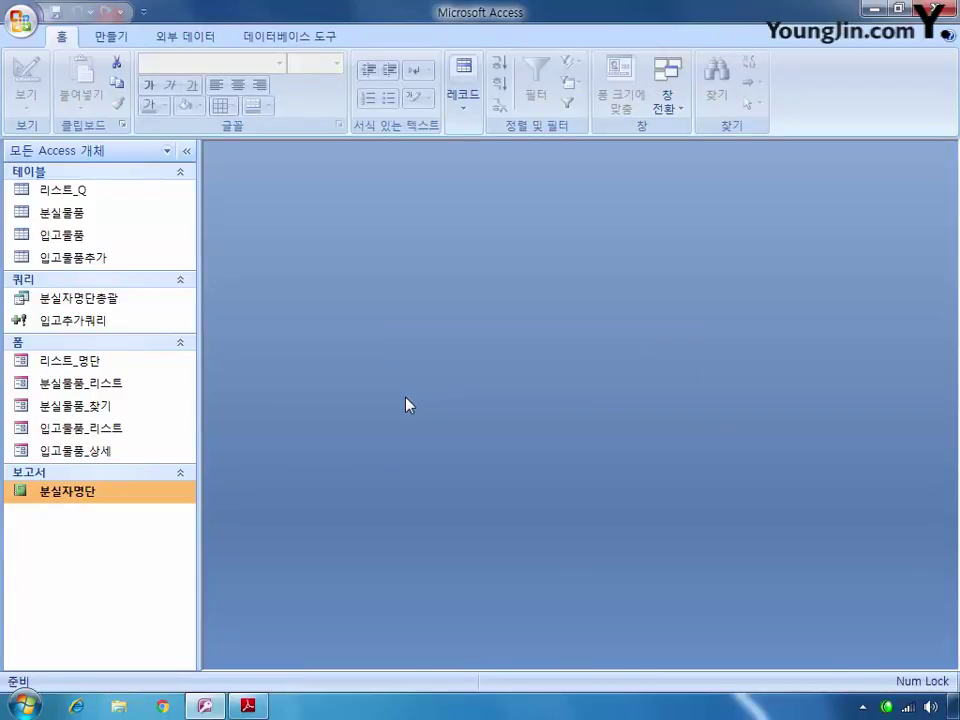
Open the form 분실물품_찾기 in design view and move its window clear of the property sheet
{"action": "left_click", "coordinate": [100, 407]}
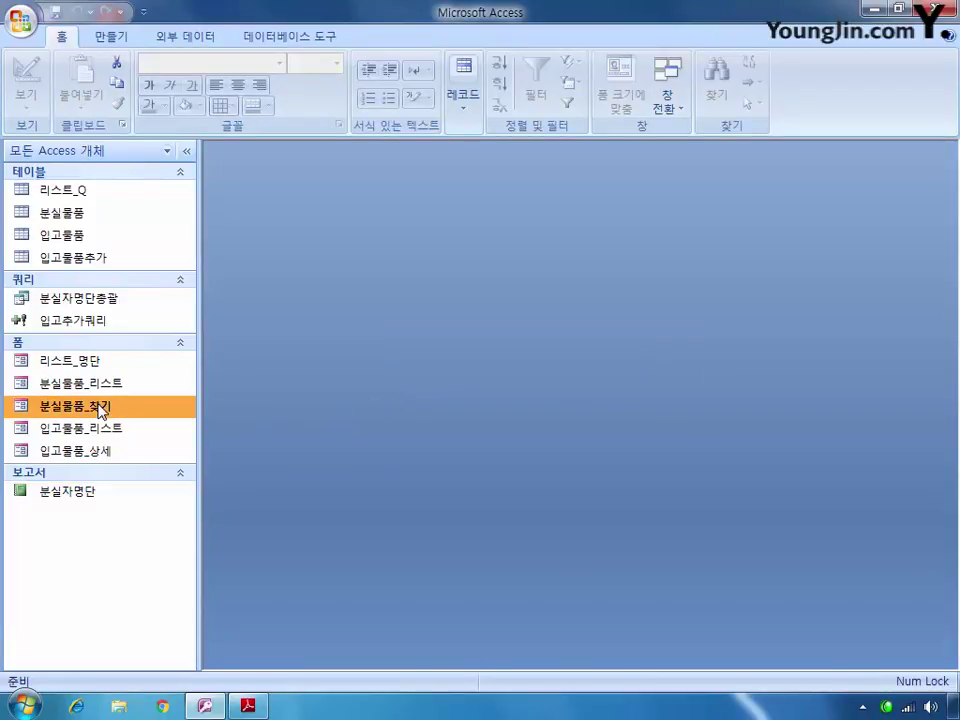
{"action": "right_click", "coordinate": [101, 411]}
{"action": "left_click", "coordinate": [172, 461]}
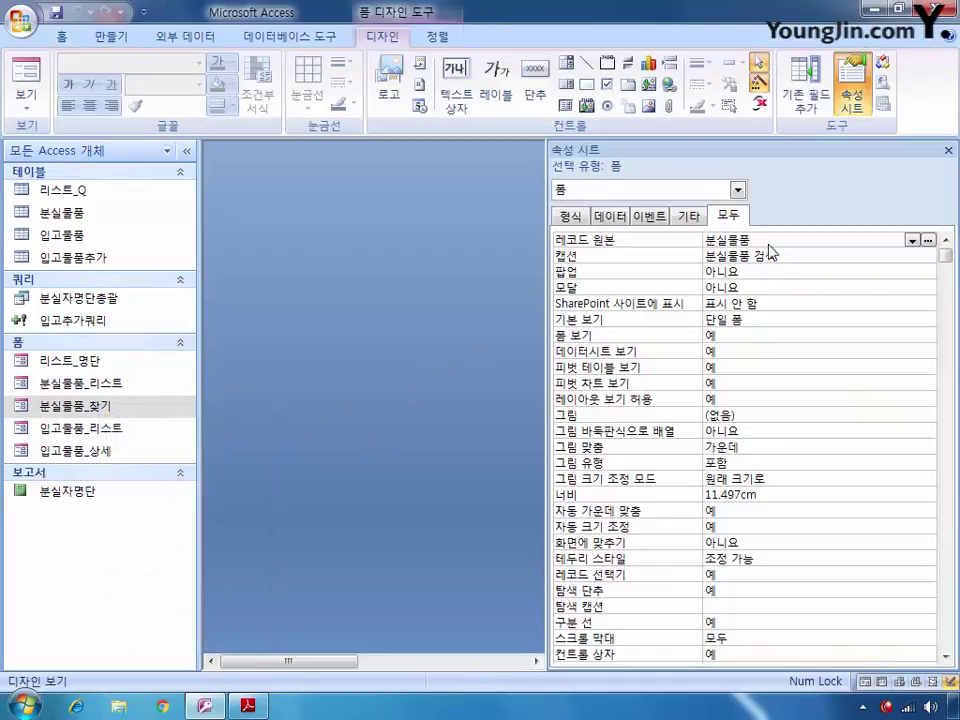
{"action": "left_click", "coordinate": [948, 150]}
{"action": "left_click_drag", "start_coordinate": [773, 380], "coordinate": [287, 183]}
{"action": "left_click", "coordinate": [851, 96]}
Create an event procedure for the On Click event of the cmd찾기 button and open its code
{"action": "left_click", "coordinate": [738, 189]}
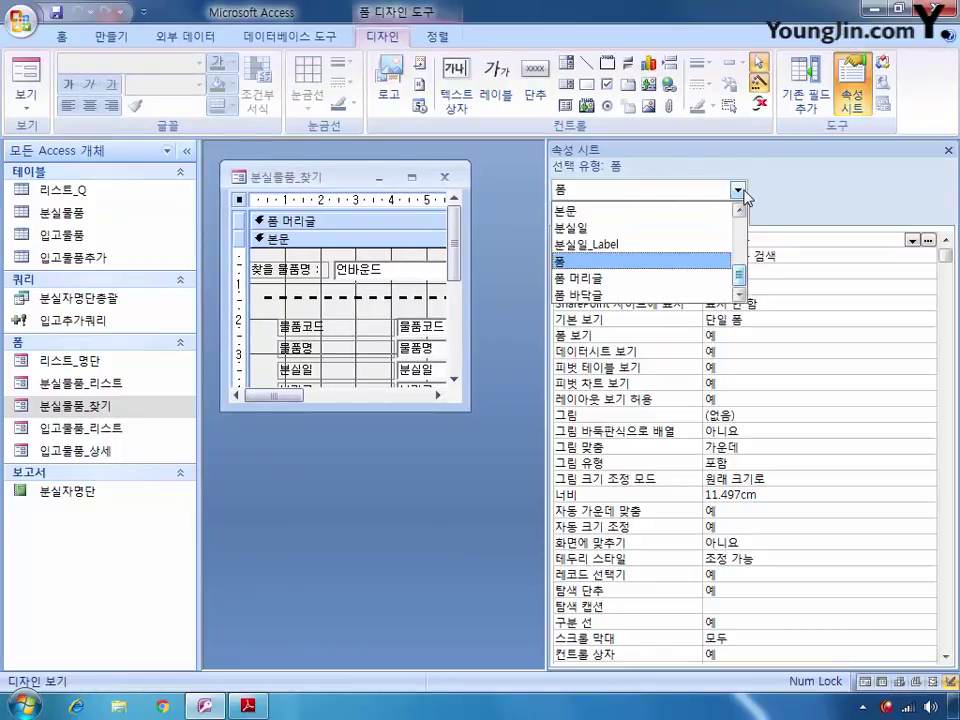
{"action": "scroll", "coordinate": [741, 260], "scroll_direction": "up", "scroll_amount": 3}
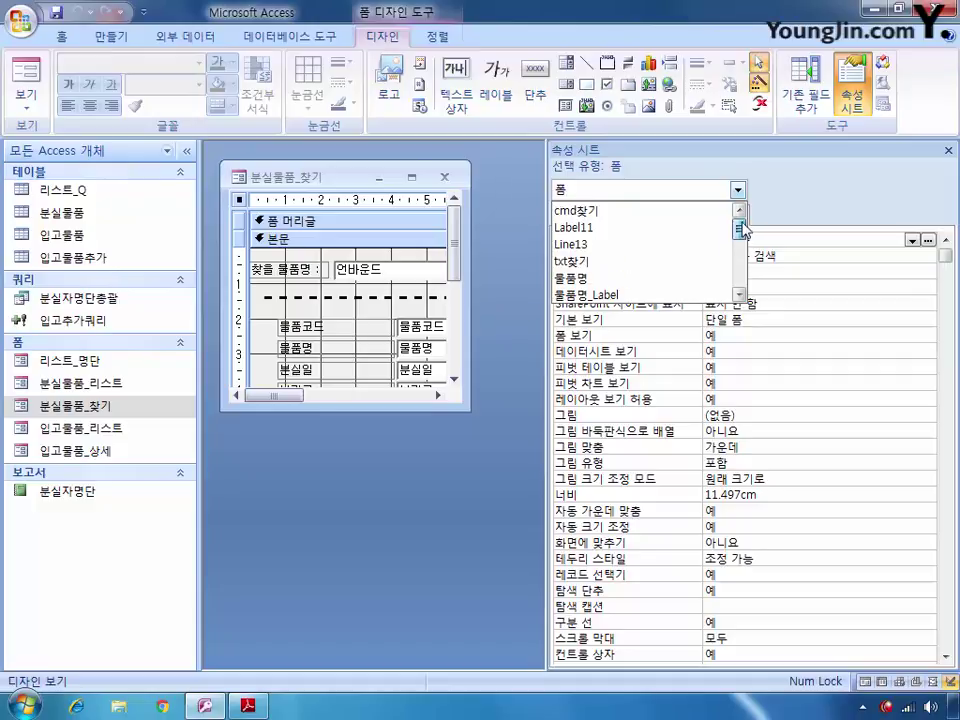
{"action": "left_click", "coordinate": [659, 212]}
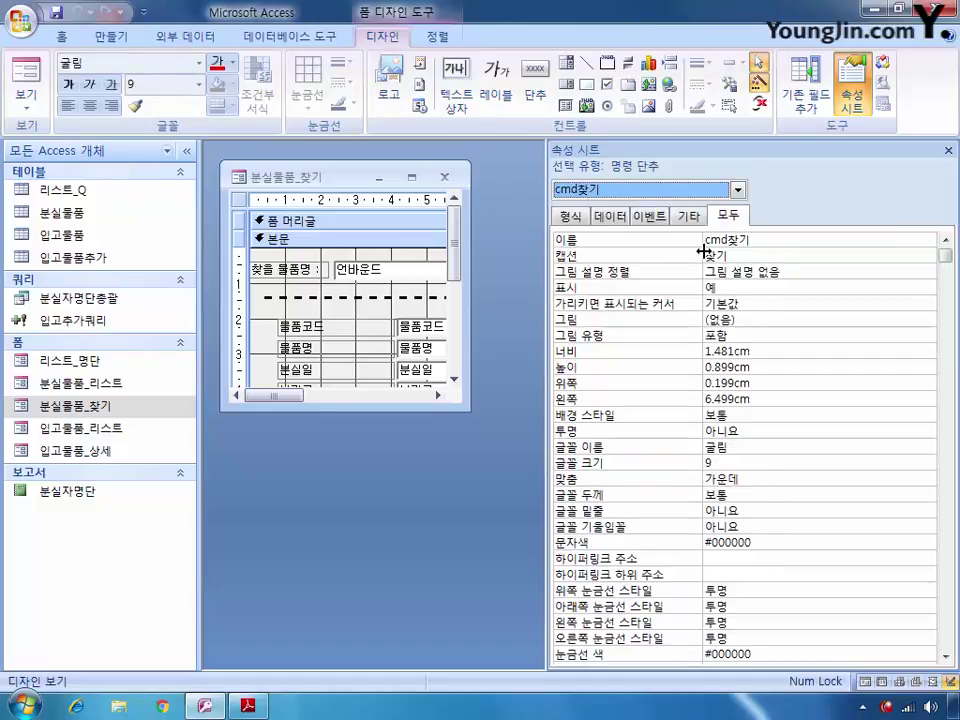
{"action": "left_click", "coordinate": [651, 216]}
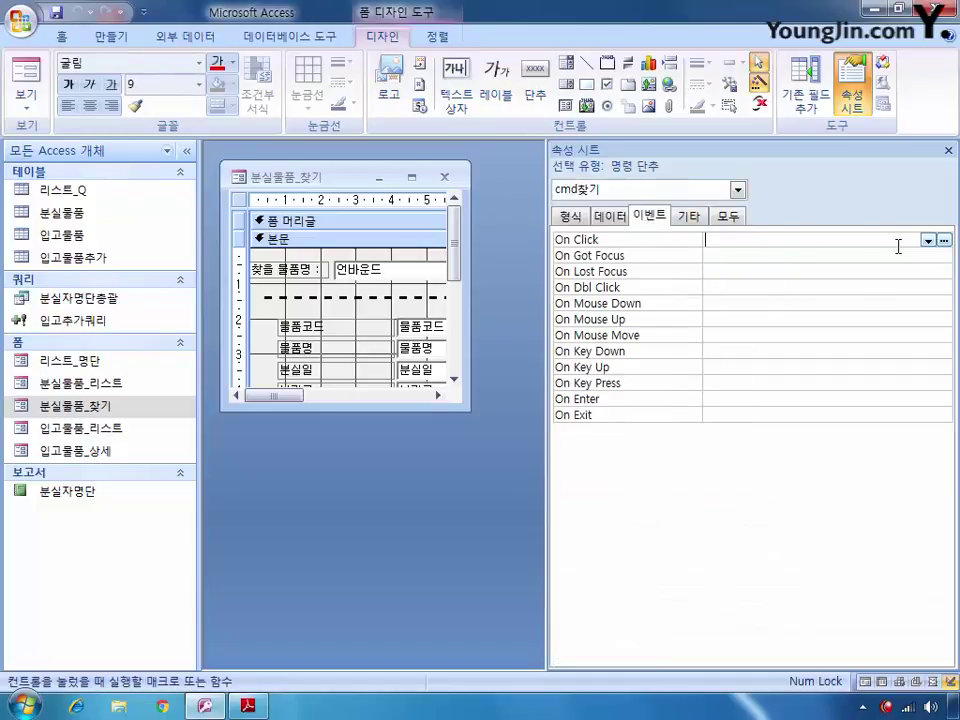
{"action": "left_click", "coordinate": [928, 240]}
{"action": "left_click", "coordinate": [855, 255]}
{"action": "left_click", "coordinate": [943, 240]}
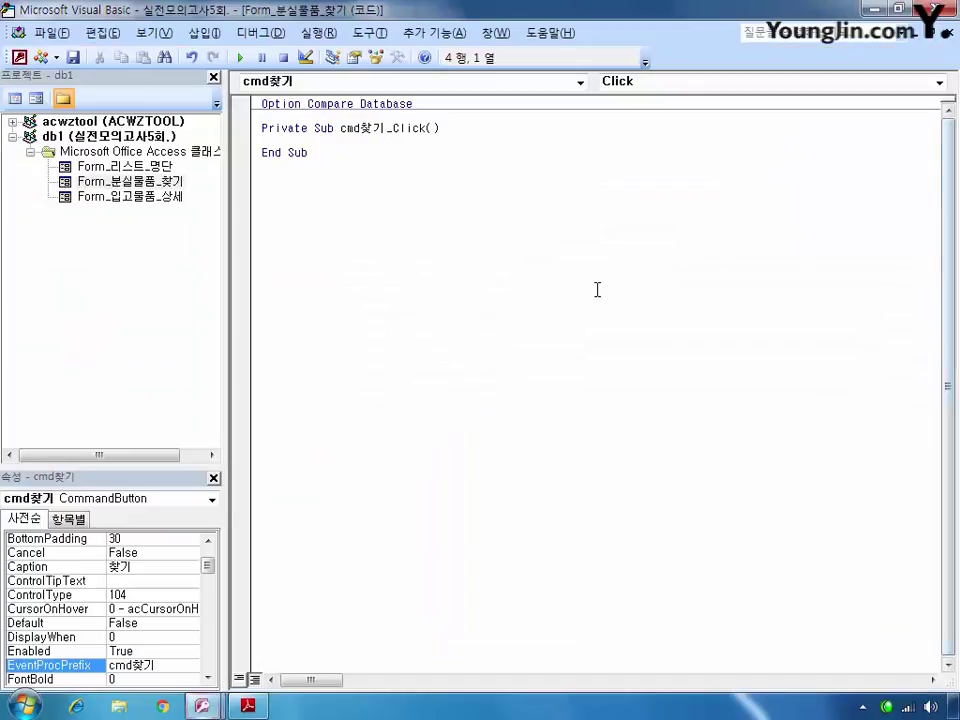
Begin an assignment to Me.RecordSource in the cmd찾기 click procedure
{"action": "type", "text": "me.rd"}
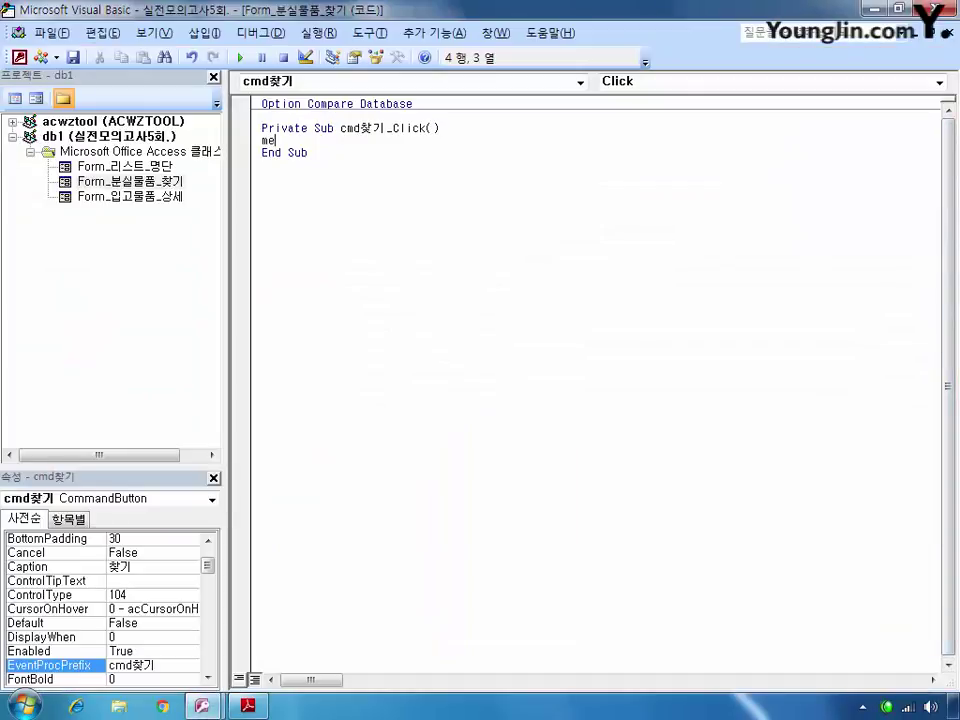
{"action": "key", "text": "BackSpace"}
{"action": "type", "text": "eco"}
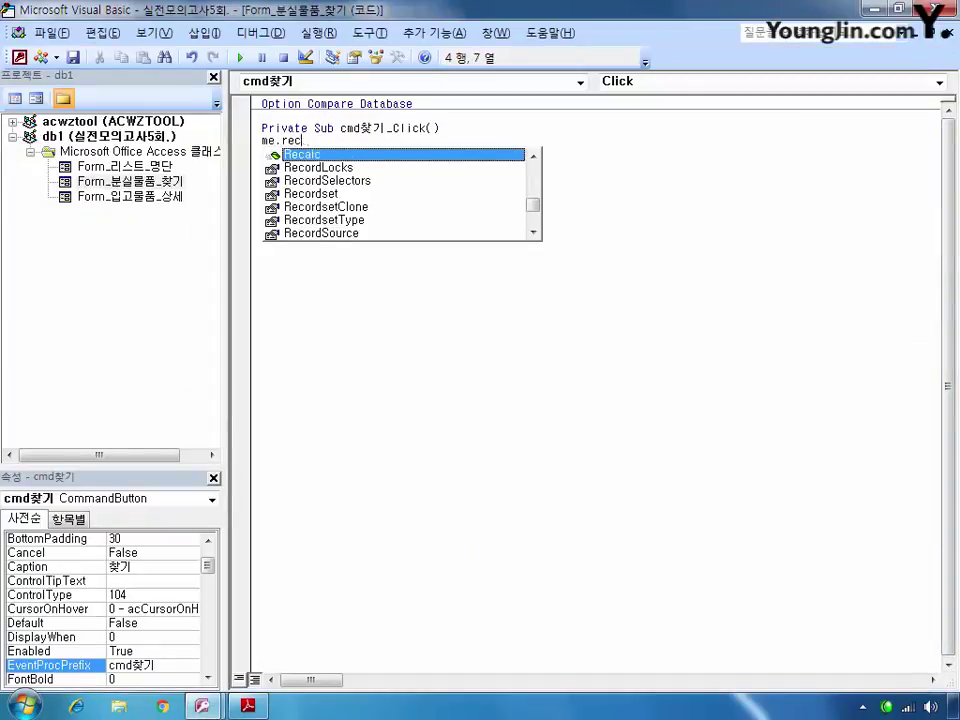
{"action": "key", "text": "Down"}
{"action": "key", "text": "Down"}
{"action": "key", "text": "Down"}
{"action": "key", "text": "Down"}
{"action": "key", "text": "Down"}
{"action": "key", "text": "Down"}
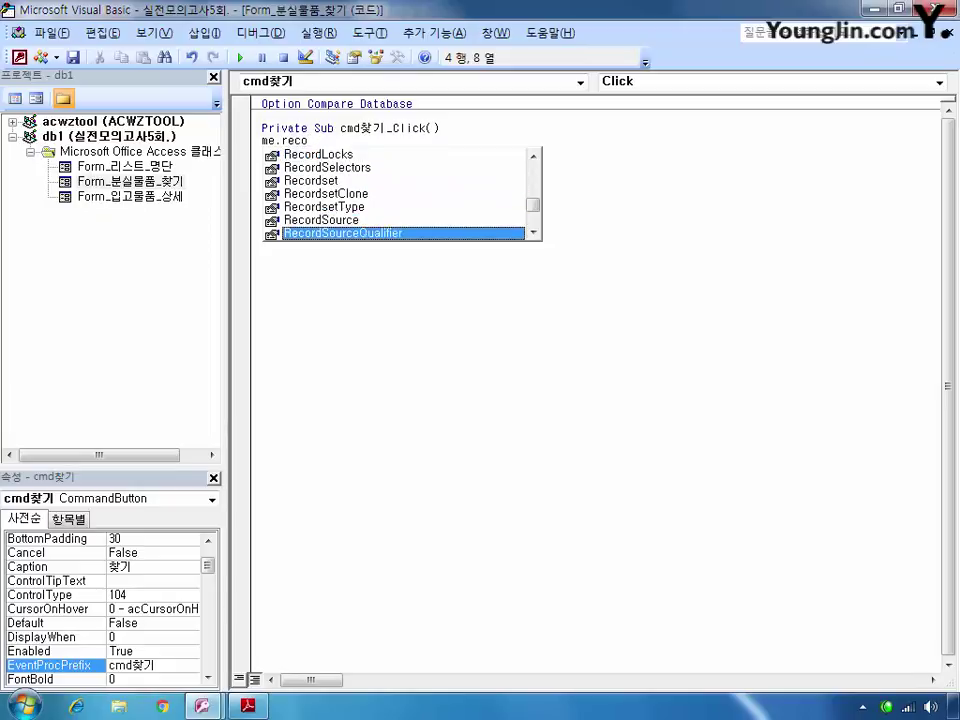
{"action": "key", "text": "Up"}
{"action": "type", "text": "="}
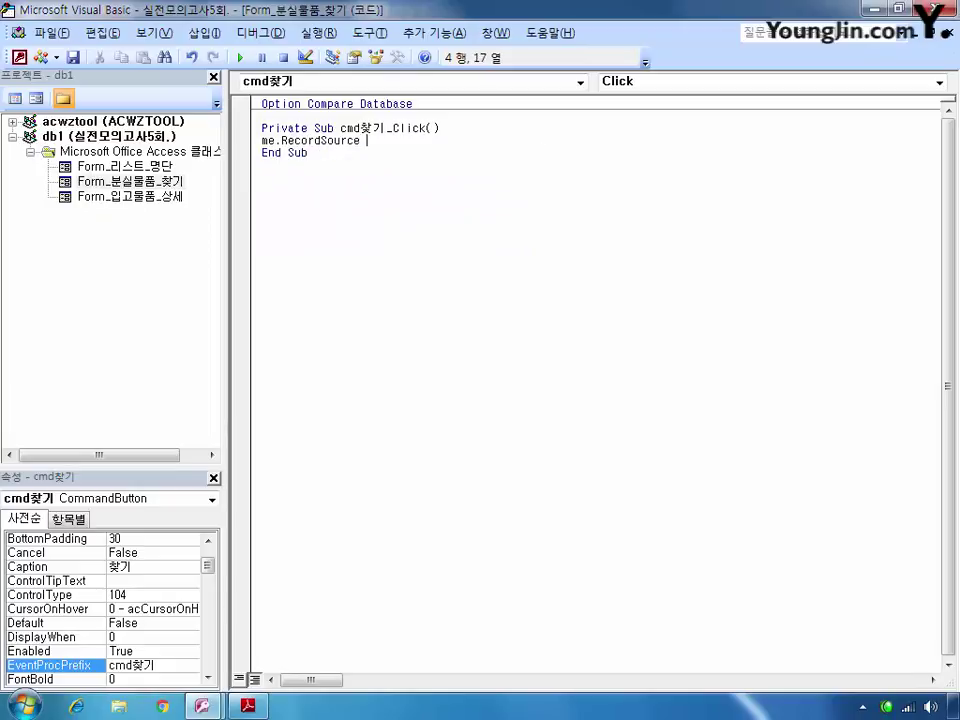
Write the record source query as "select * from 분실물품 where 물품명 like, leaving the string open for the search pattern
{"action": "type", "text": " \"select "}
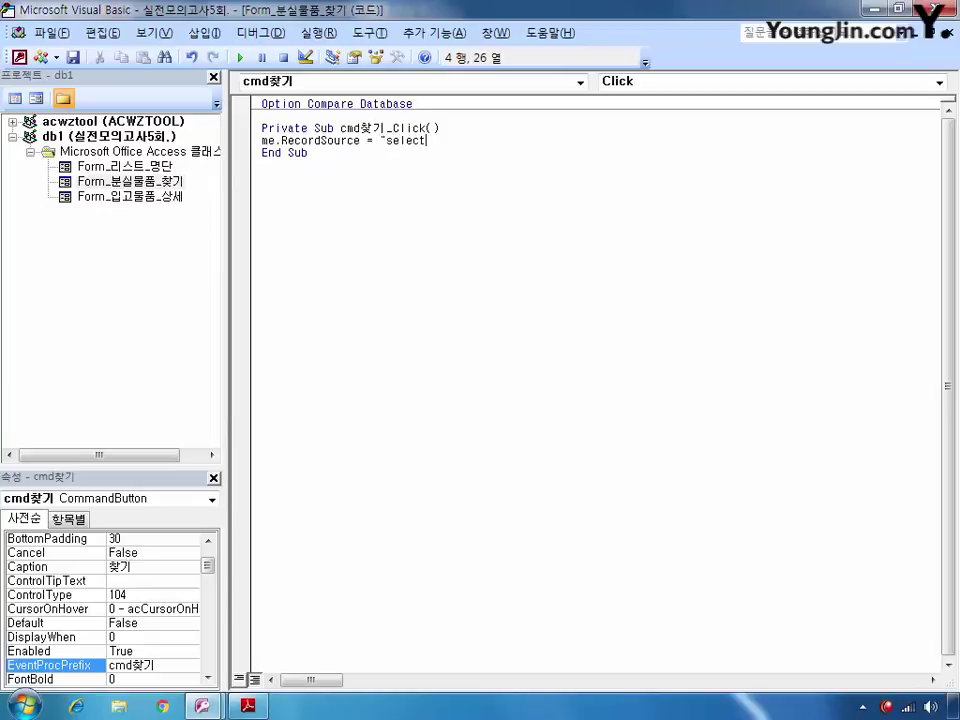
{"action": "type", "text": "* from"}
{"action": "type", "text": " 분실무"}
{"action": "type", "text": "물품 "}
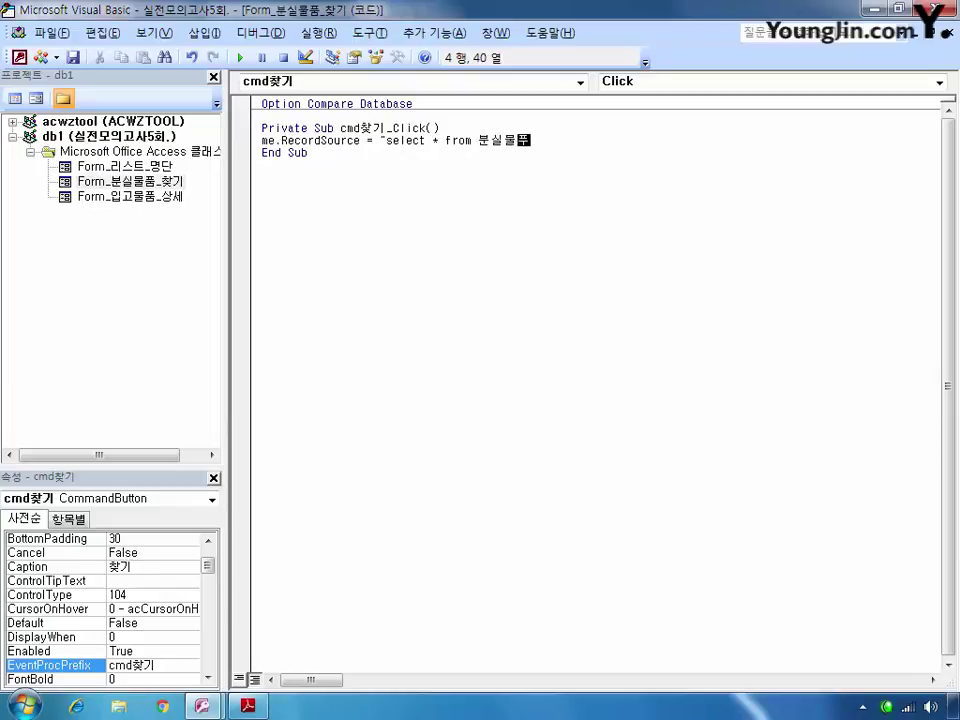
{"action": "type", "text": "where 물명"}
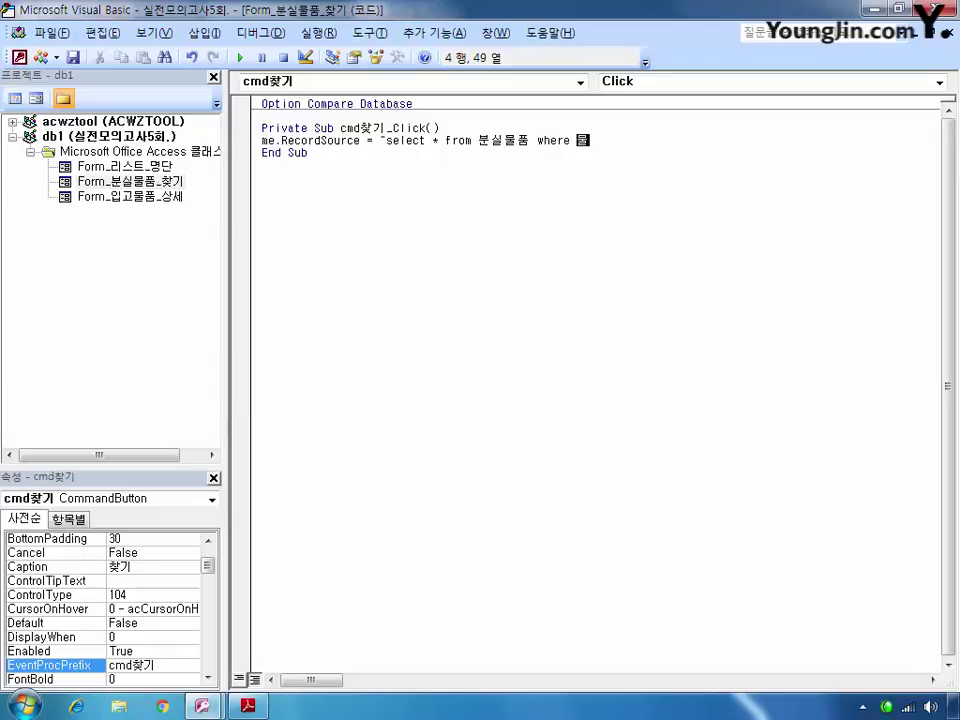
{"action": "key", "text": "BackSpace"}
{"action": "key", "text": "BackSpace"}
{"action": "key", "text": "BackSpace"}
{"action": "type", "text": "품명 like"}
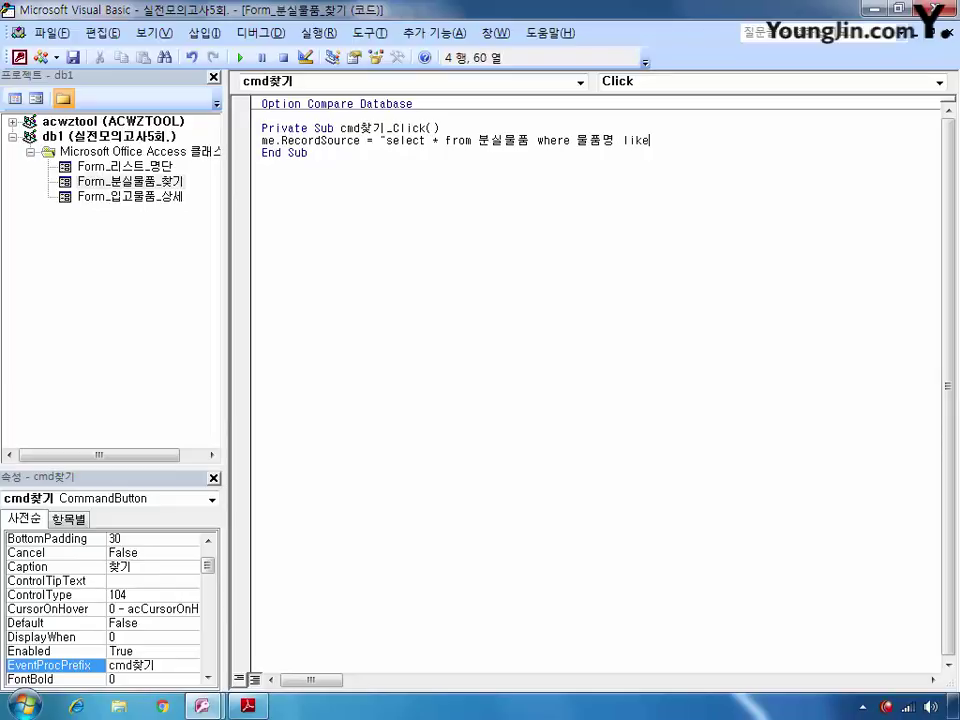
Complete the query's search pattern with '*" & txt찾기 & "*'" so it matches any part of the 물품명
{"action": "type", "text": " '"}
{"action": "type", "text": "+"}
{"action": "type", "text": "\""}
{"action": "type", "text": " &"}
{"action": "type", "text": " ㅁ ㅅ"}
{"action": "key", "text": "BackSpace"}
{"action": "key", "text": "BackSpace"}
{"action": "key", "text": "BackSpace"}
{"action": "key", "text": "BackSpace"}
{"action": "type", "text": "ㅁ ㅅ"}
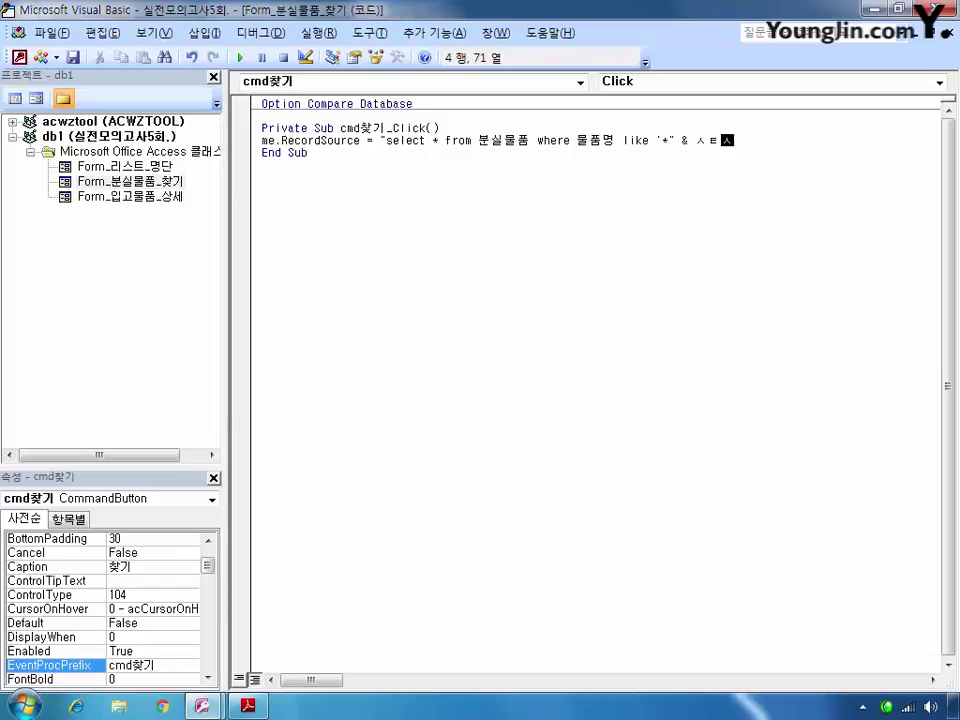
{"action": "key", "text": "BackSpace"}
{"action": "key", "text": "BackSpace"}
{"action": "key", "text": "BackSpace"}
{"action": "type", "text": "txt찾기 & \""}
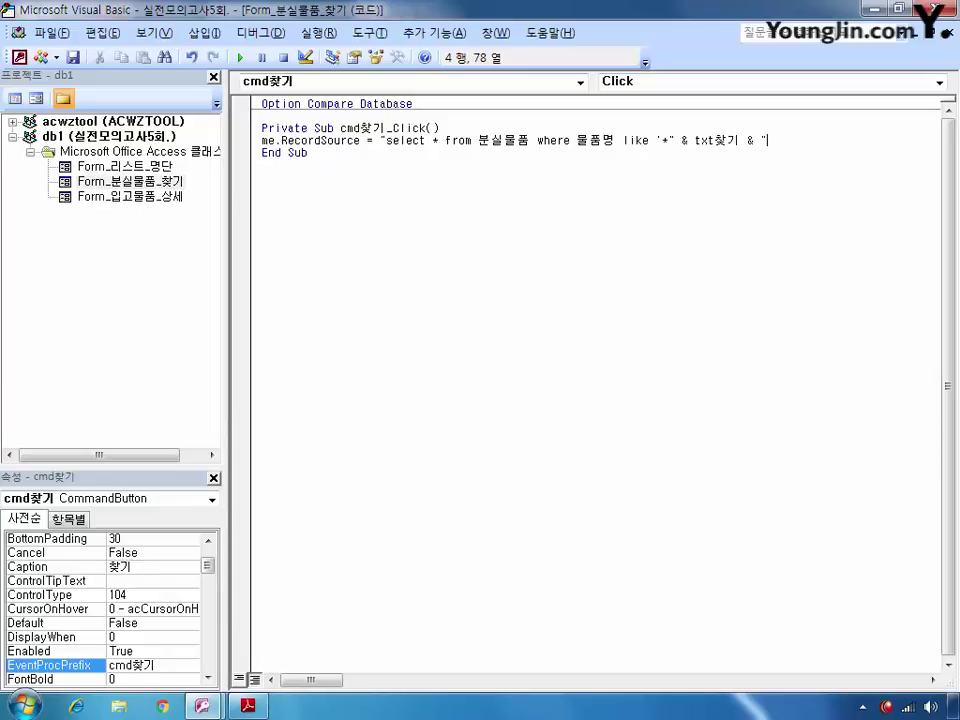
{"action": "type", "text": "*'\""}
{"action": "left_click", "coordinate": [309, 152]}
Return from the code editor to Access, then close the form 분실물품_찾기 and save its design changes
{"action": "key", "text": "alt+q"}
{"action": "left_click", "coordinate": [444, 177]}
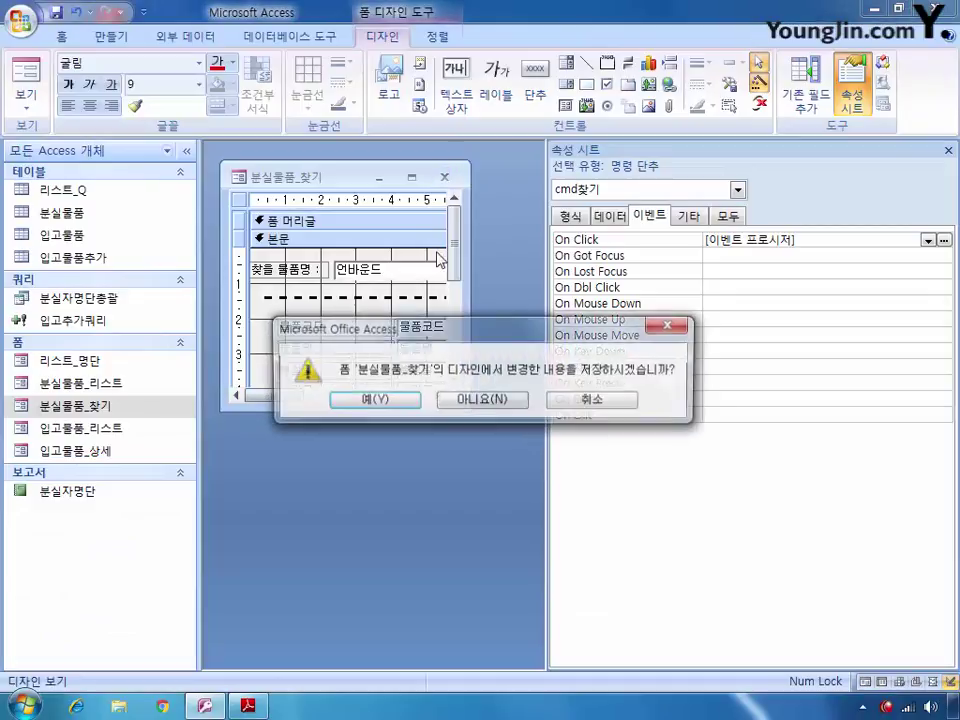
{"action": "left_click", "coordinate": [370, 400]}
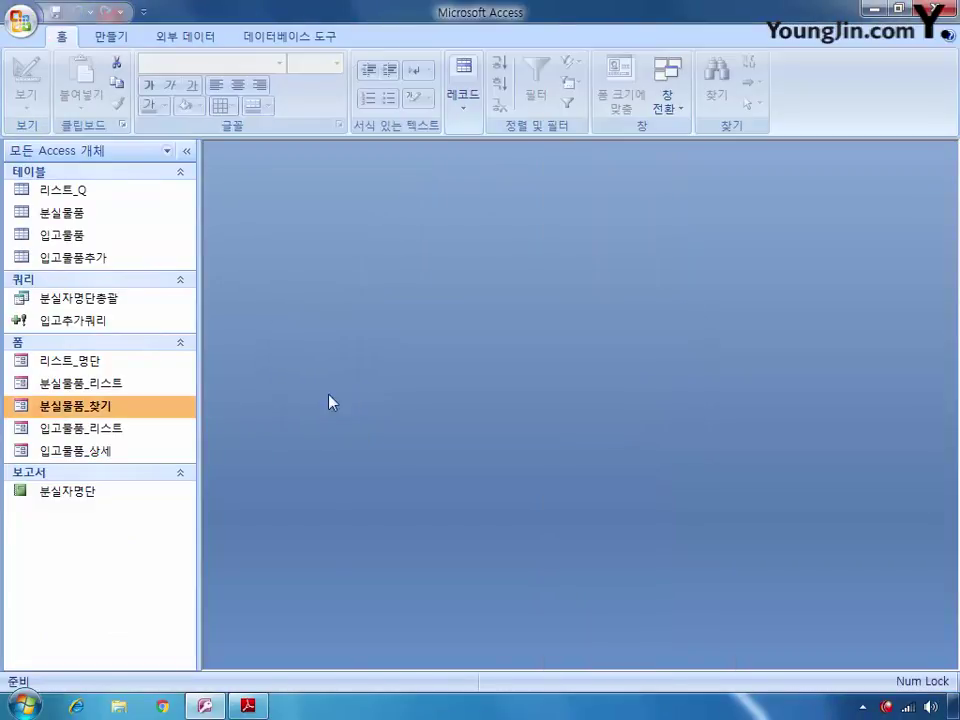
Open the form 리스트_명단 in design view and create an On Click event procedure for the Cmd미리보기 button
{"action": "right_click", "coordinate": [86, 362]}
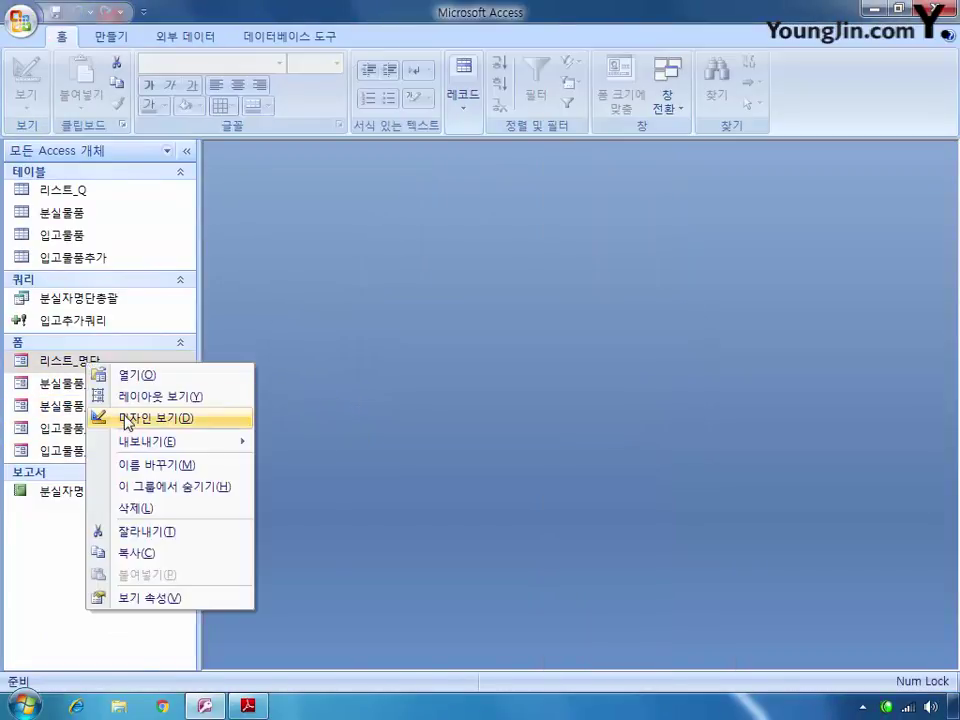
{"action": "left_click", "coordinate": [127, 419]}
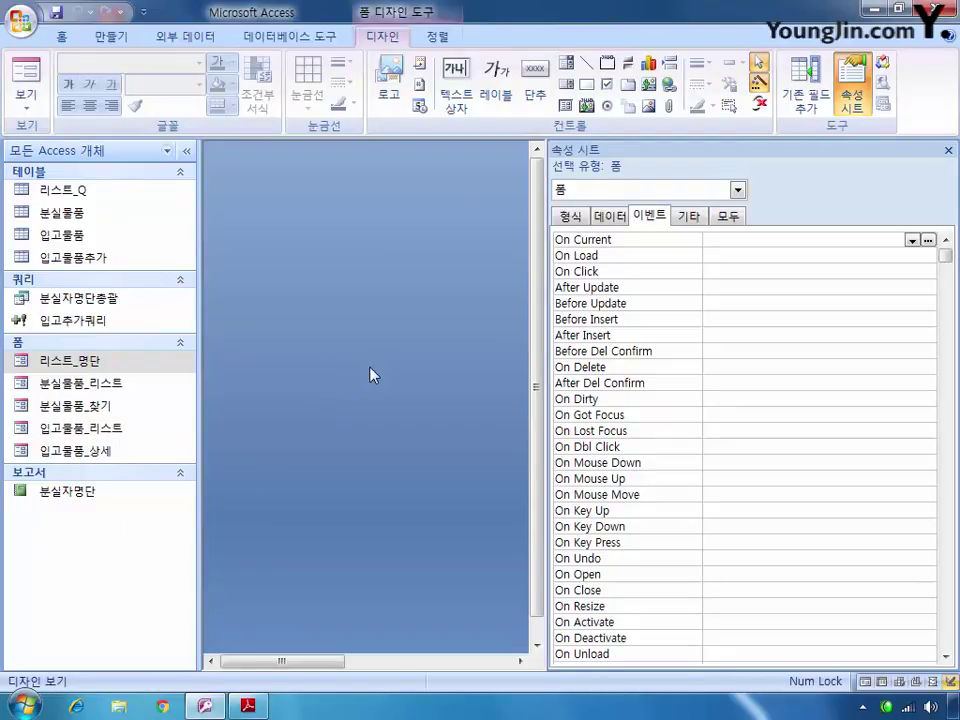
{"action": "left_click", "coordinate": [737, 190]}
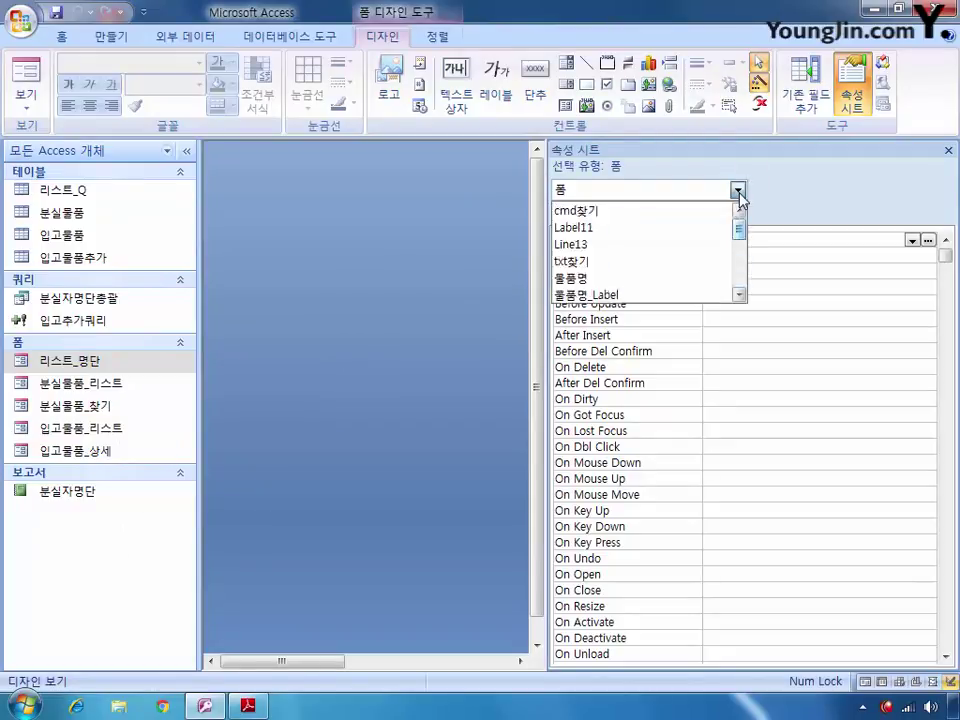
{"action": "scroll", "coordinate": [748, 232], "scroll_direction": "up", "scroll_amount": 5}
{"action": "left_click", "coordinate": [720, 211]}
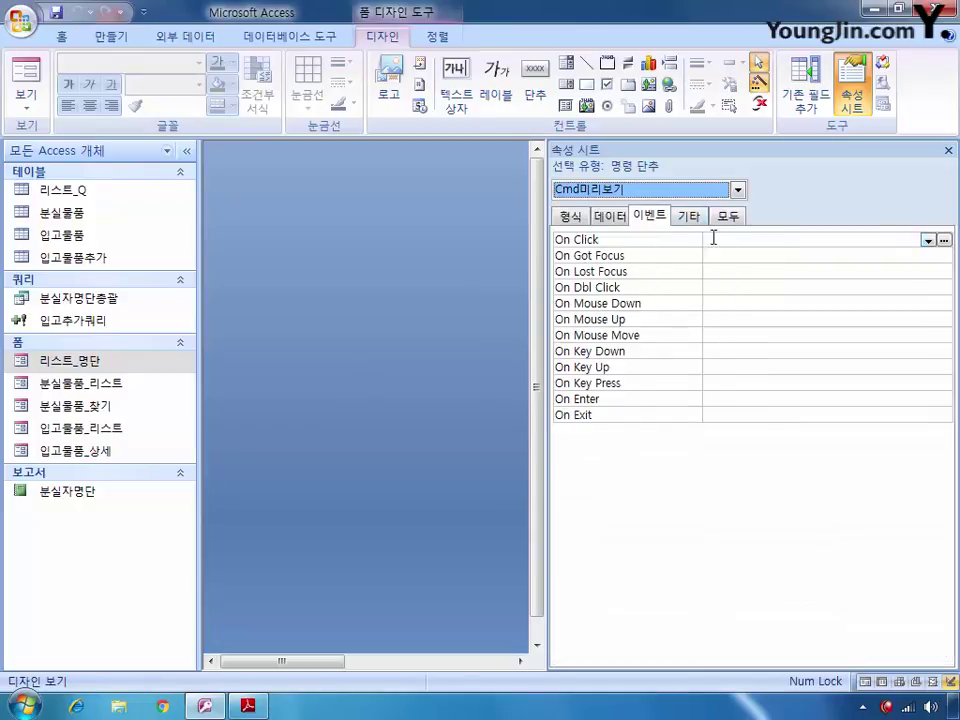
{"action": "left_click", "coordinate": [735, 244]}
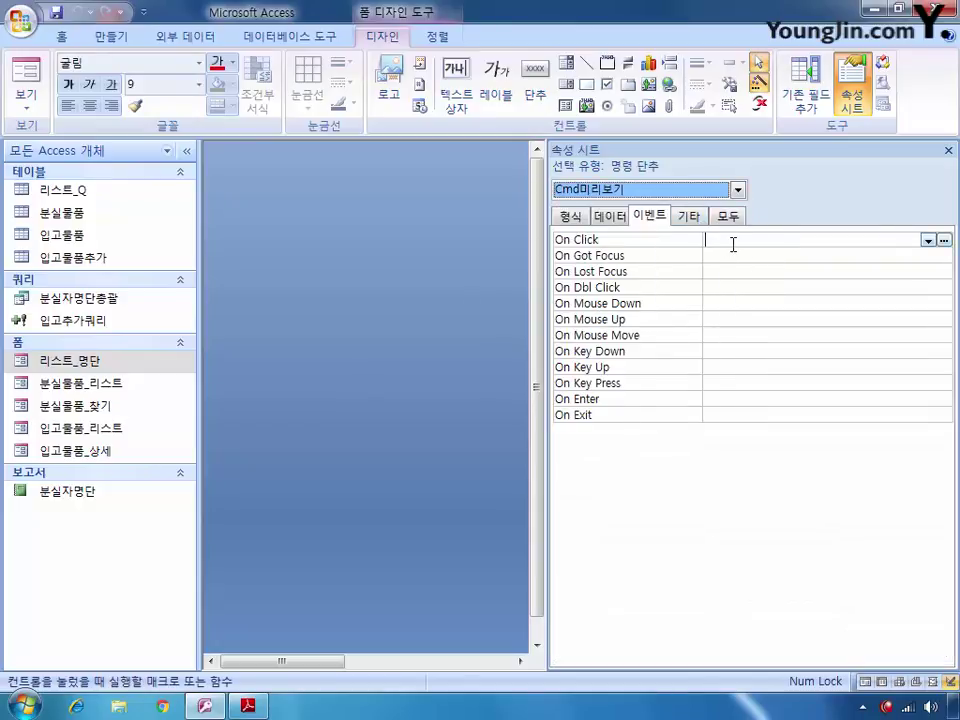
{"action": "left_click", "coordinate": [927, 242]}
{"action": "left_click", "coordinate": [908, 254]}
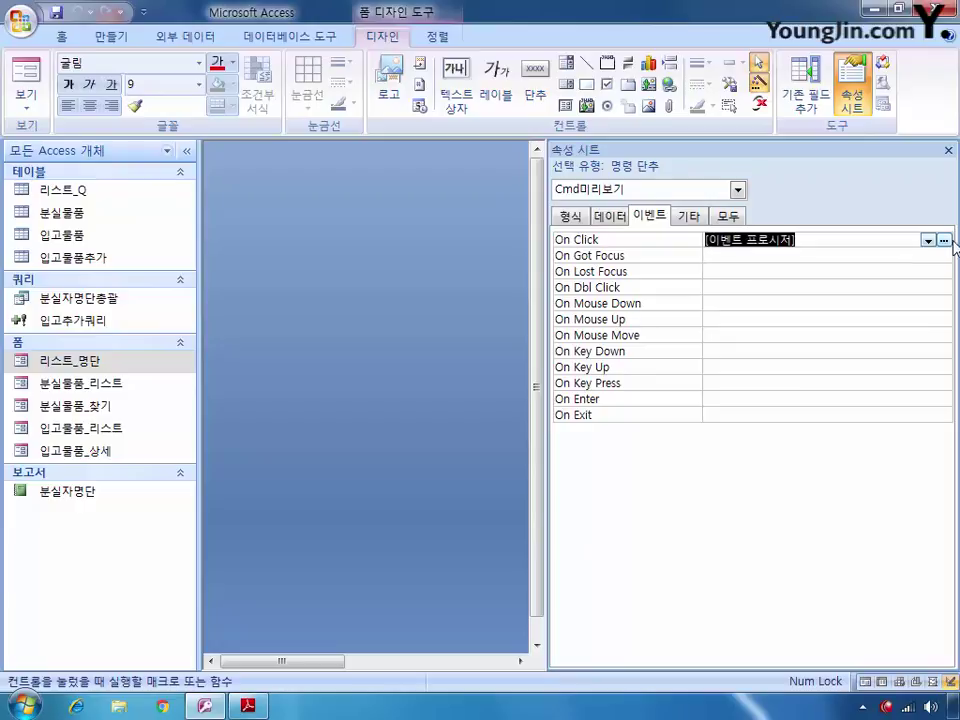
{"action": "left_click", "coordinate": [943, 241]}
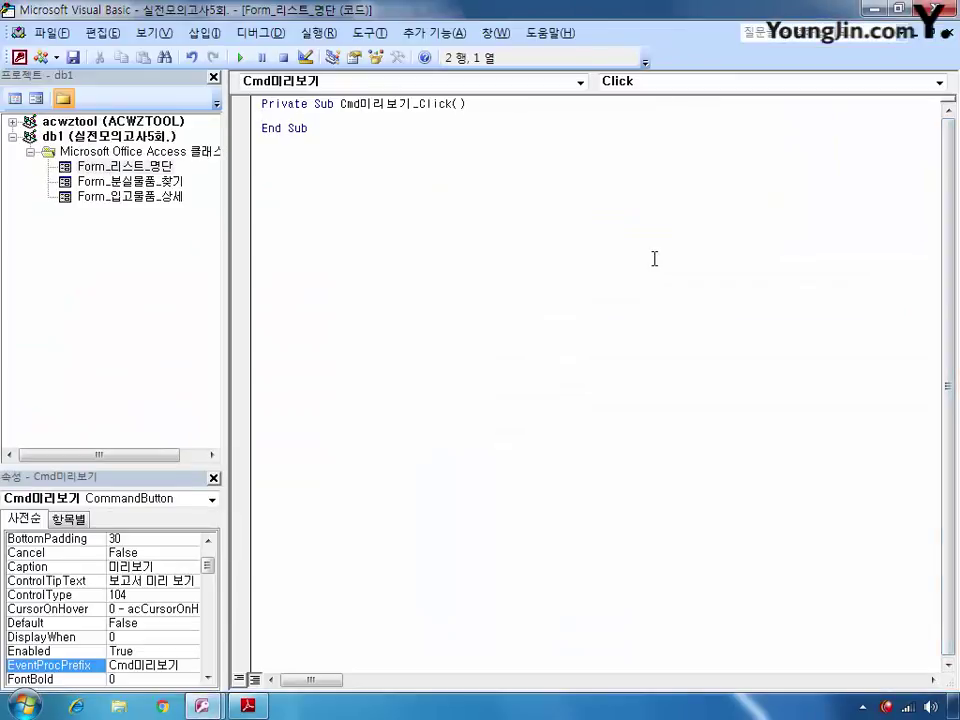
In the Cmd미리보기 click procedure, start a DoCmd.OpenReport statement with "분실자명단" as the report name
{"action": "type", "text": "docmd.open"}
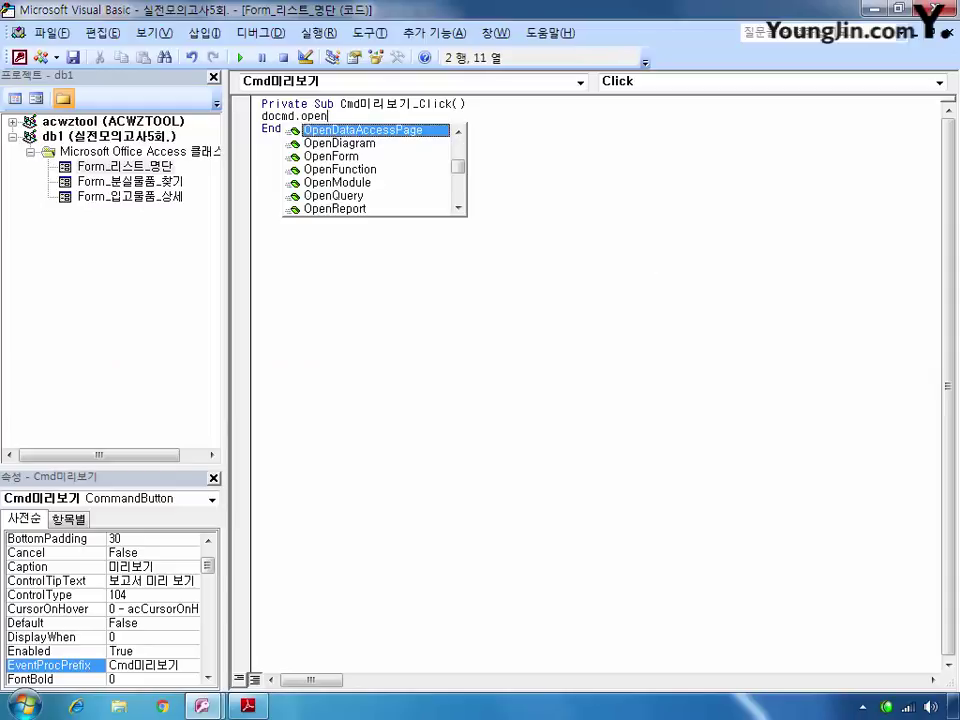
{"action": "key", "text": "Down"}
{"action": "key", "text": "Down"}
{"action": "key", "text": "Down"}
{"action": "key", "text": "Down"}
{"action": "key", "text": "Down"}
{"action": "key", "text": "Down"}
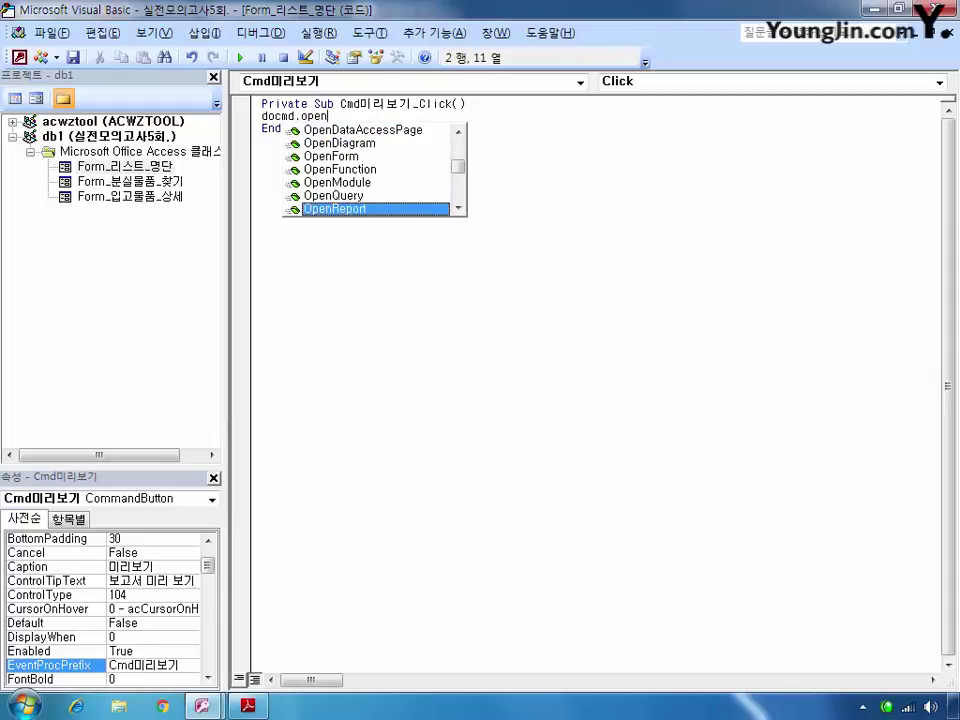
{"action": "key", "text": "Tab"}
{"action": "type", "text": "\"분"}
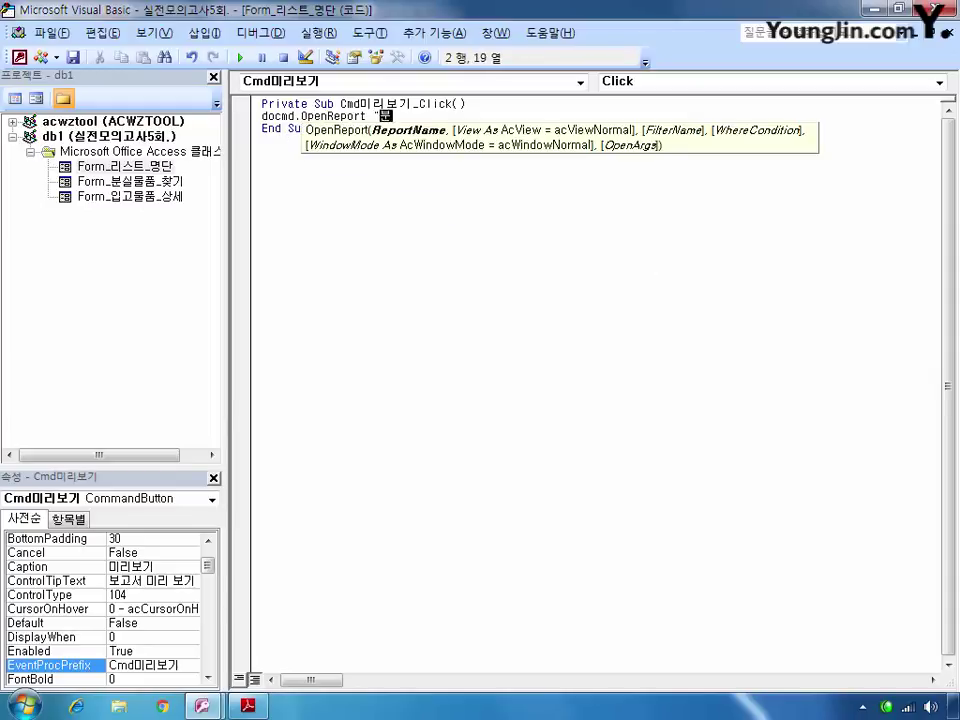
{"action": "type", "text": "실자명단\","}
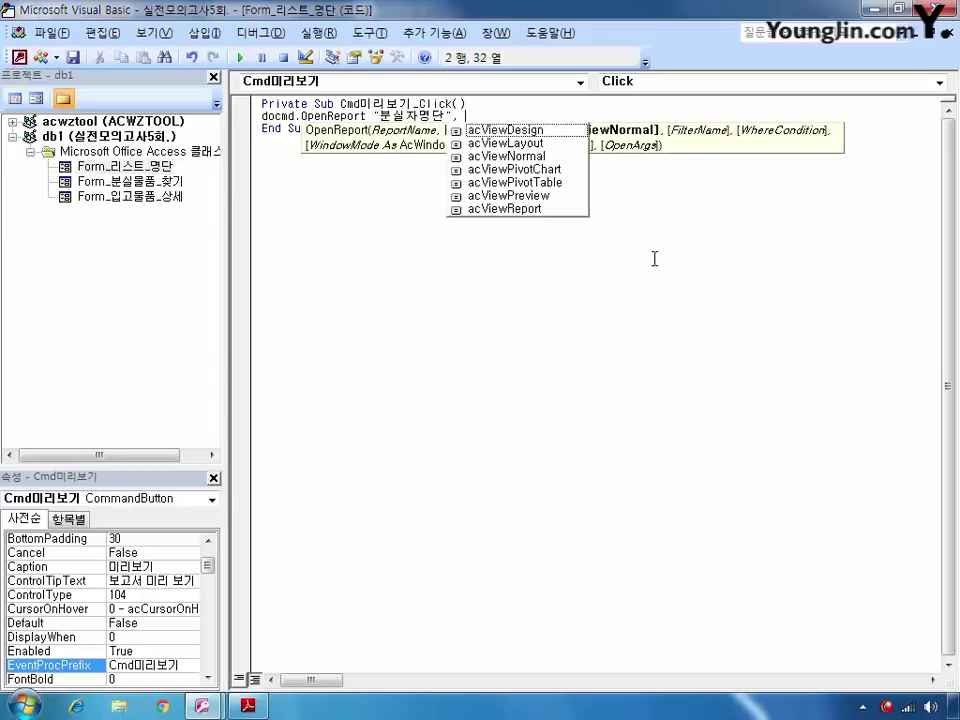
Complete the OpenReport statement with acViewPreview as the view argument
{"action": "key", "text": "Down"}
{"action": "key", "text": "Down"}
{"action": "key", "text": "Down"}
{"action": "key", "text": "Down"}
{"action": "key", "text": "Down"}
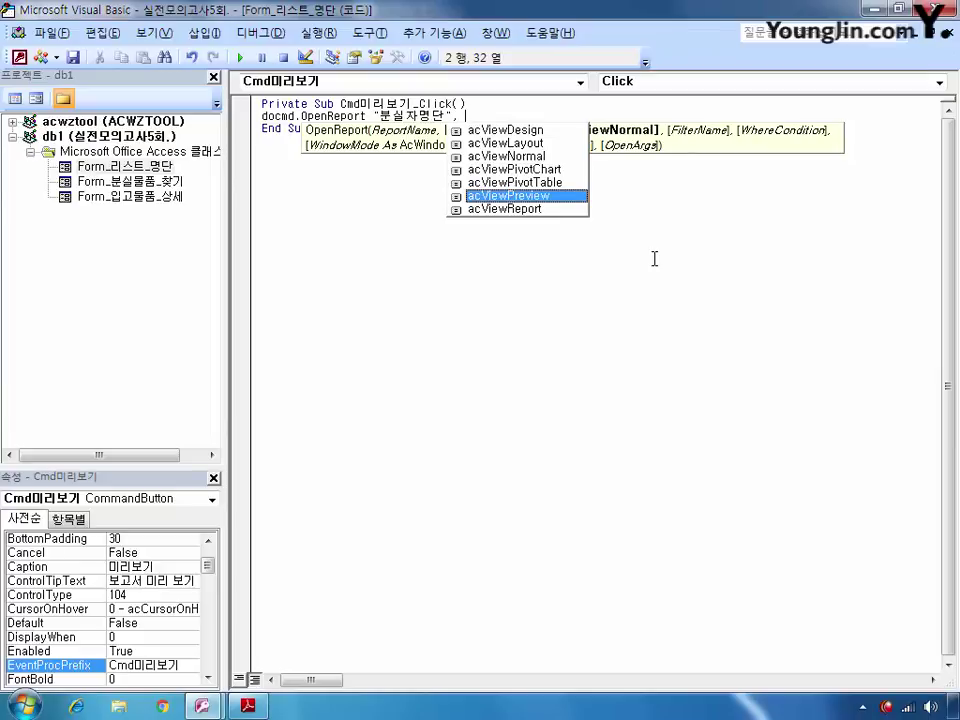
{"action": "key", "text": "Tab"}
{"action": "key", "text": "Down"}
{"action": "key", "text": "Down"}
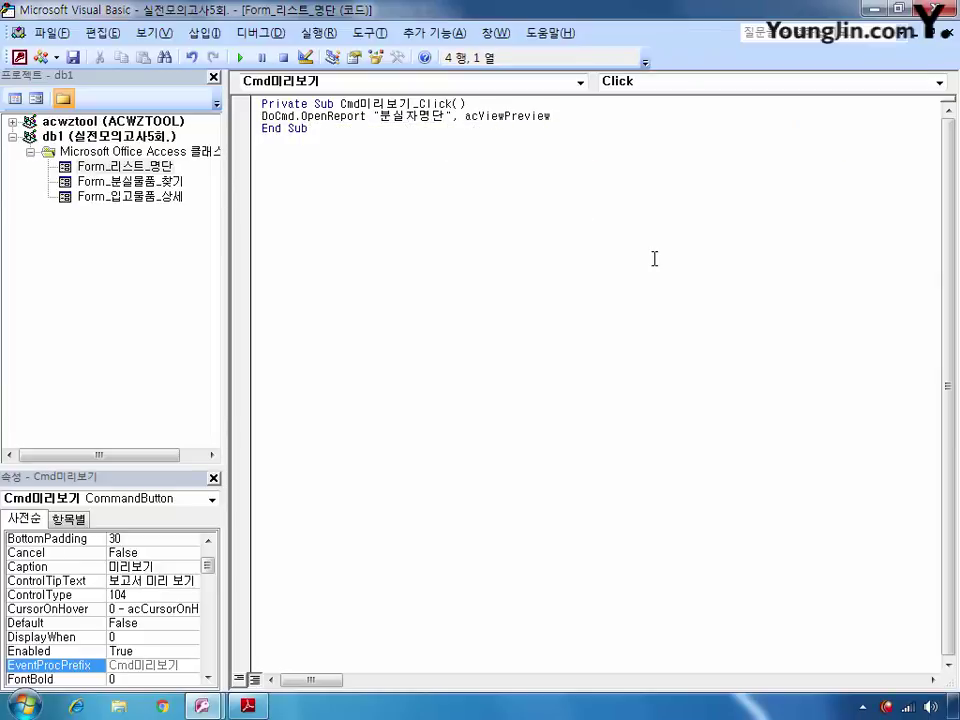
Return from the code editor to Access, then close the form 리스트_명단 and save its design changes
{"action": "left_click", "coordinate": [947, 9]}
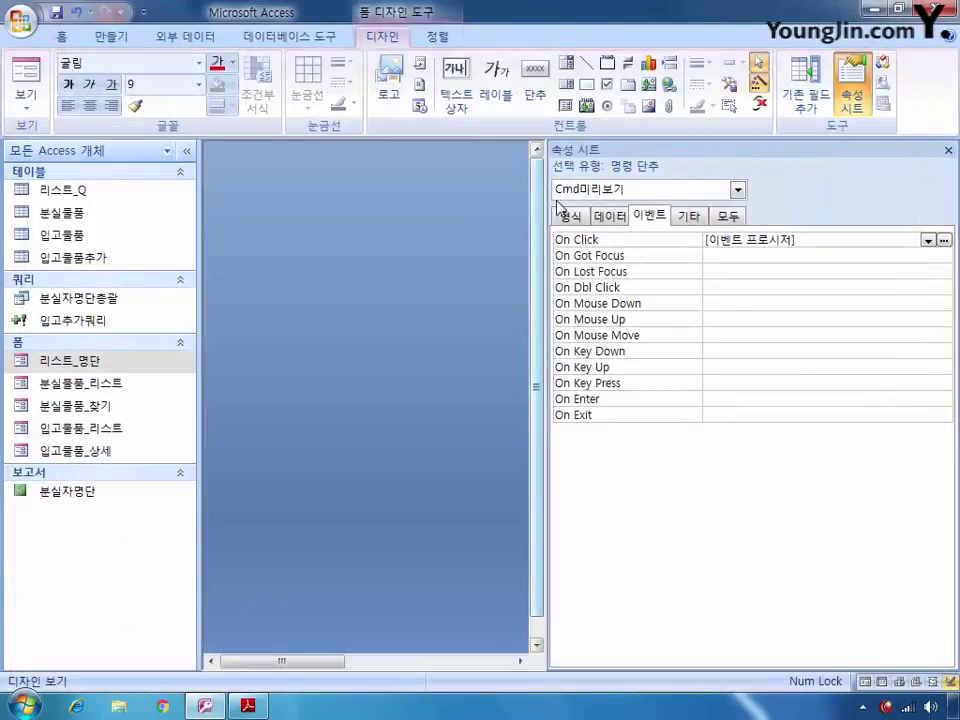
{"action": "left_click", "coordinate": [948, 150]}
{"action": "left_click_drag", "start_coordinate": [808, 385], "coordinate": [360, 180]}
{"action": "left_click", "coordinate": [481, 183]}
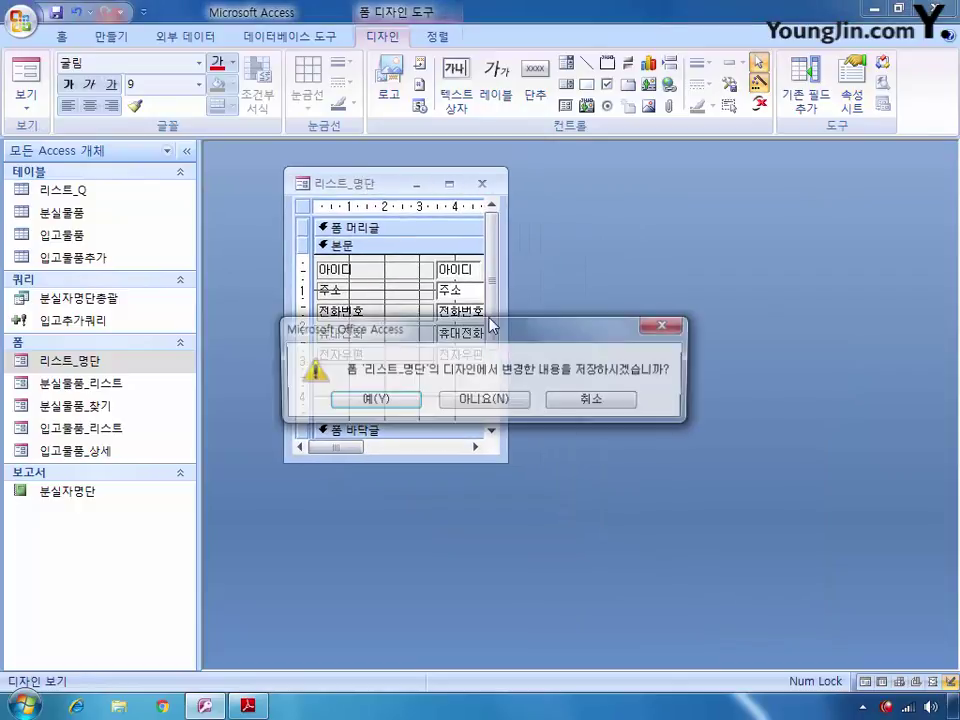
{"action": "left_click", "coordinate": [372, 400]}
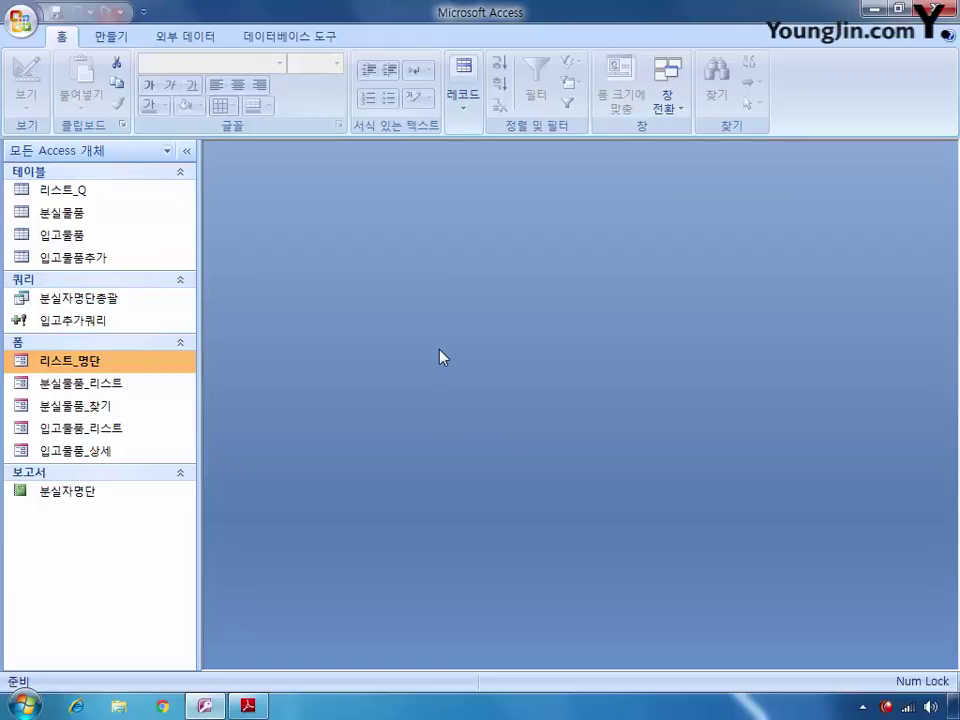
Create a new query in design view based on the tables 리스트_Q and 입고물품
{"action": "left_click", "coordinate": [113, 37]}
{"action": "left_click", "coordinate": [815, 92]}
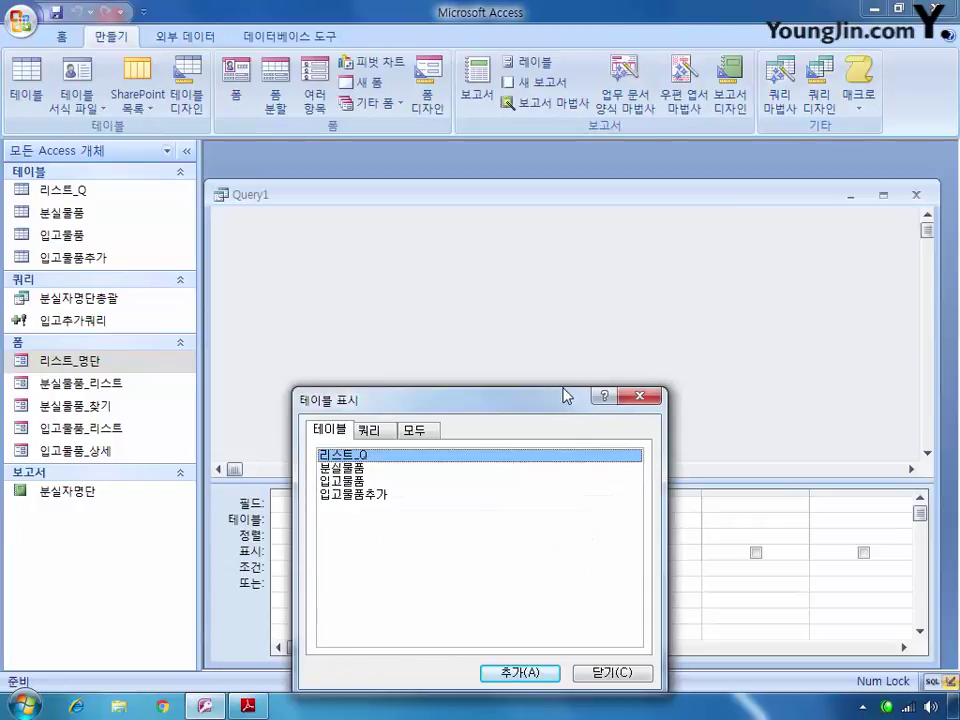
{"action": "double_click", "coordinate": [373, 457]}
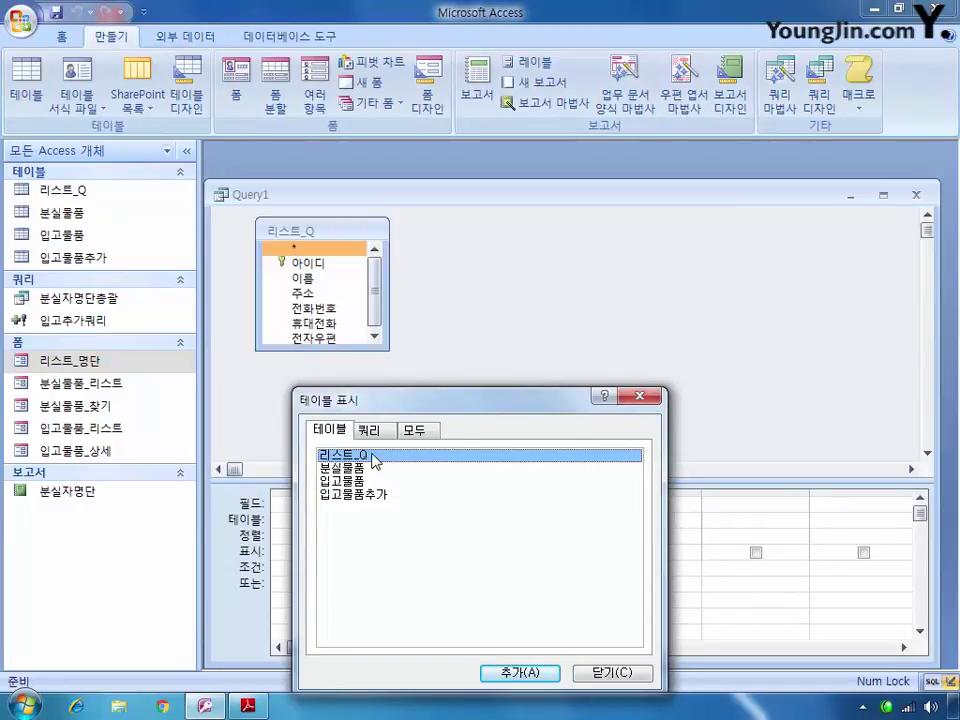
{"action": "double_click", "coordinate": [372, 483]}
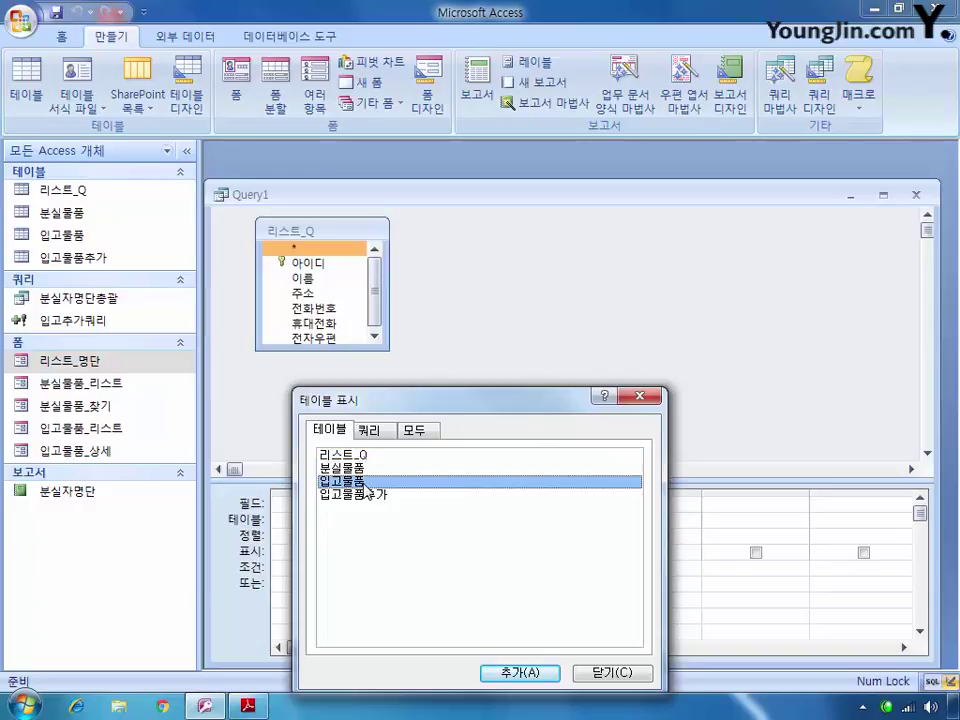
{"action": "left_click", "coordinate": [611, 672]}
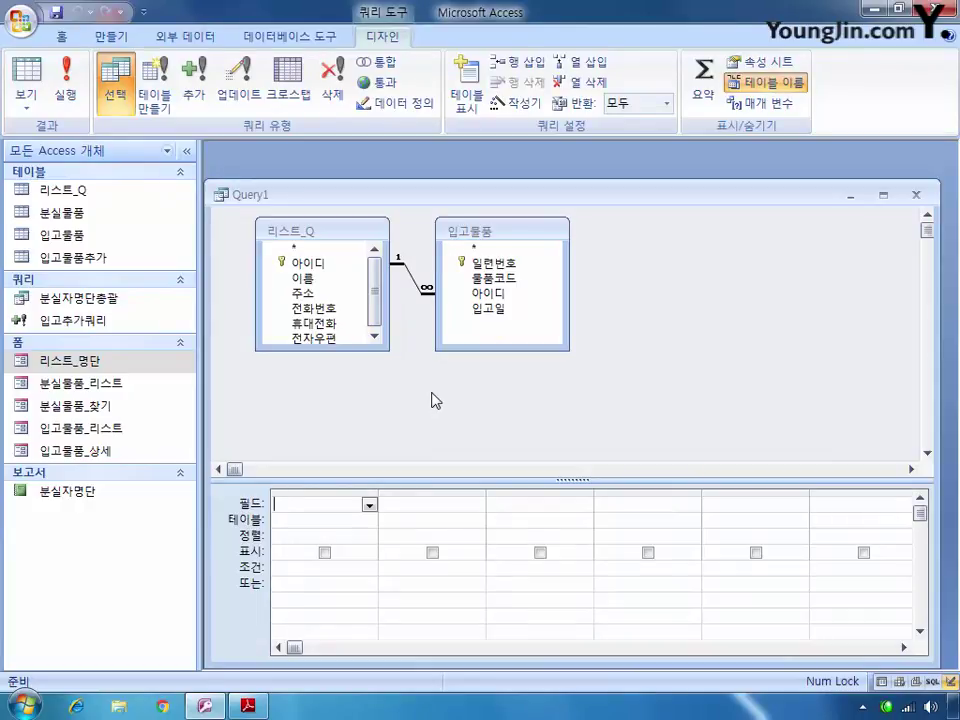
Add the fields 이름, 전화번호, 휴대전화, 전자우편 and 아이디 from 리스트_Q to the query grid
{"action": "double_click", "coordinate": [305, 278]}
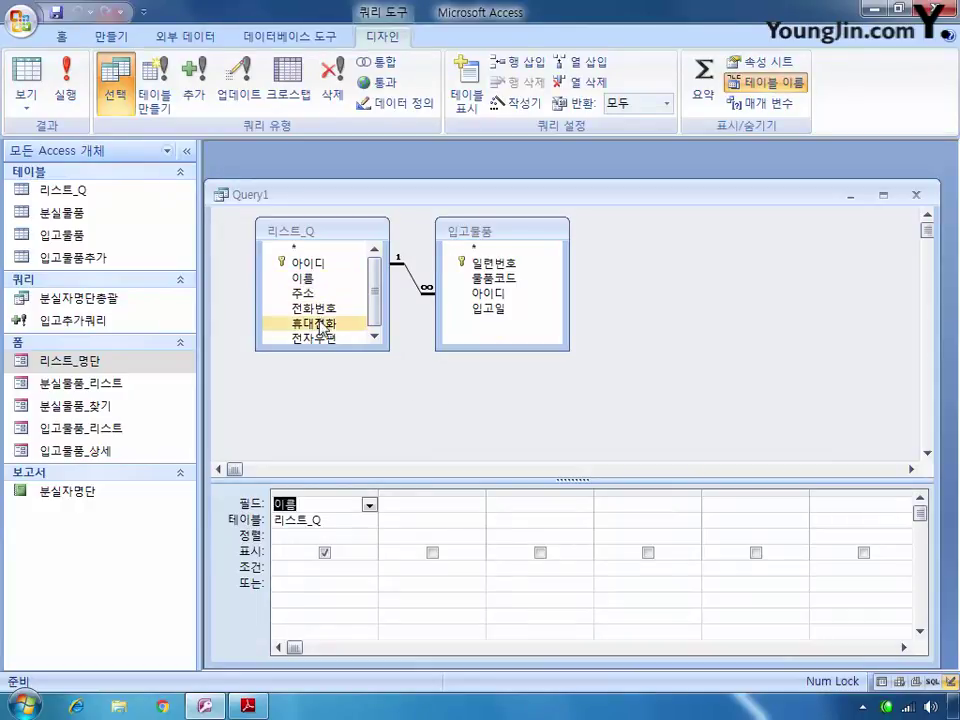
{"action": "double_click", "coordinate": [321, 316]}
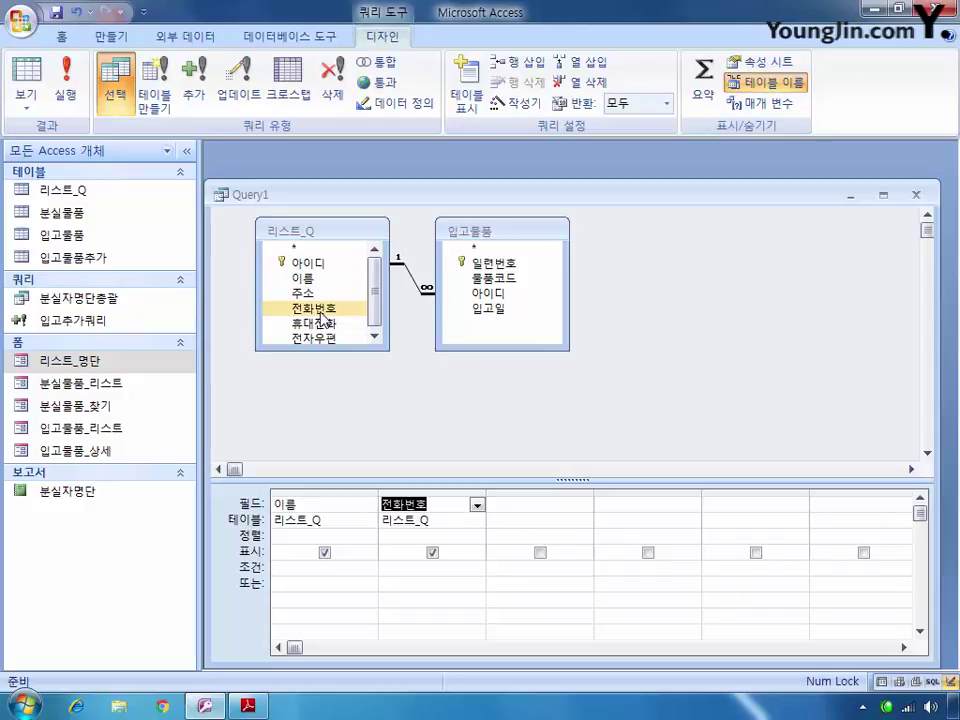
{"action": "double_click", "coordinate": [321, 324]}
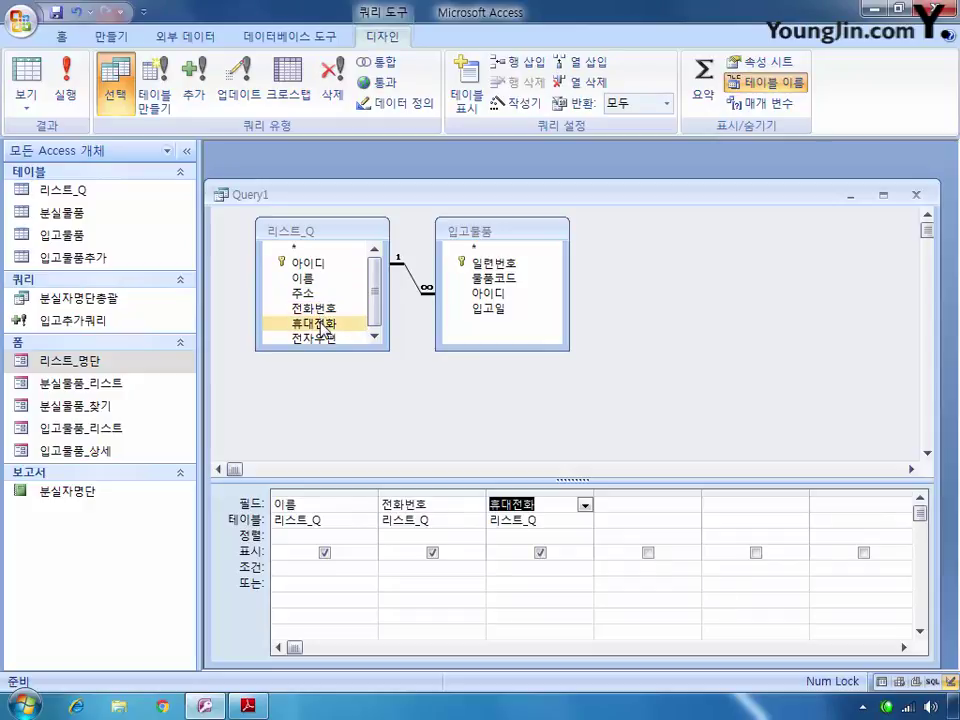
{"action": "double_click", "coordinate": [320, 339]}
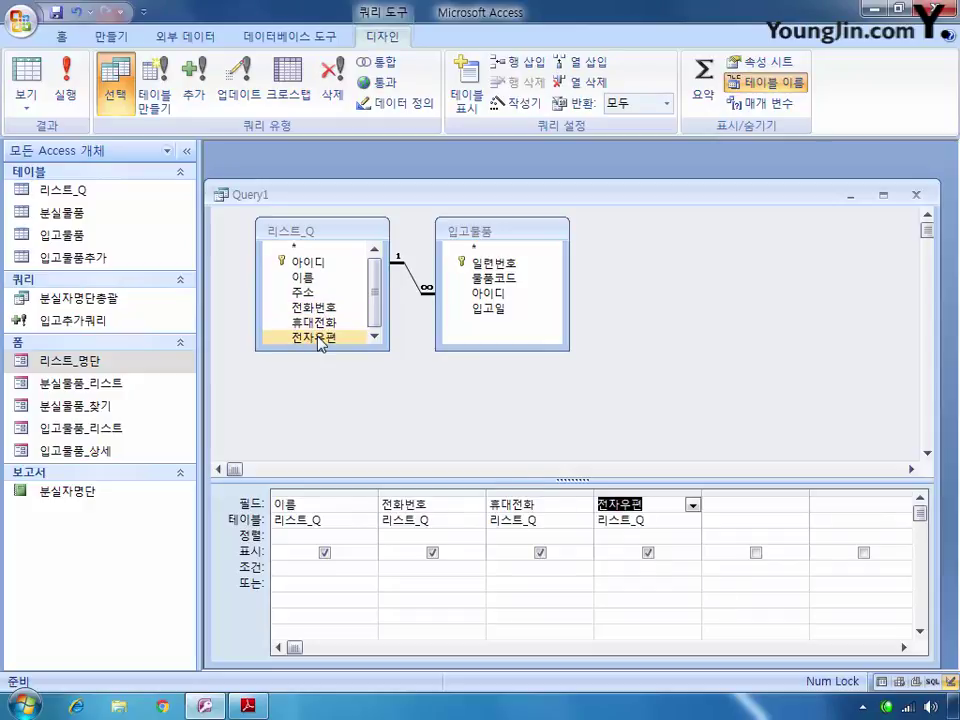
{"action": "double_click", "coordinate": [320, 265]}
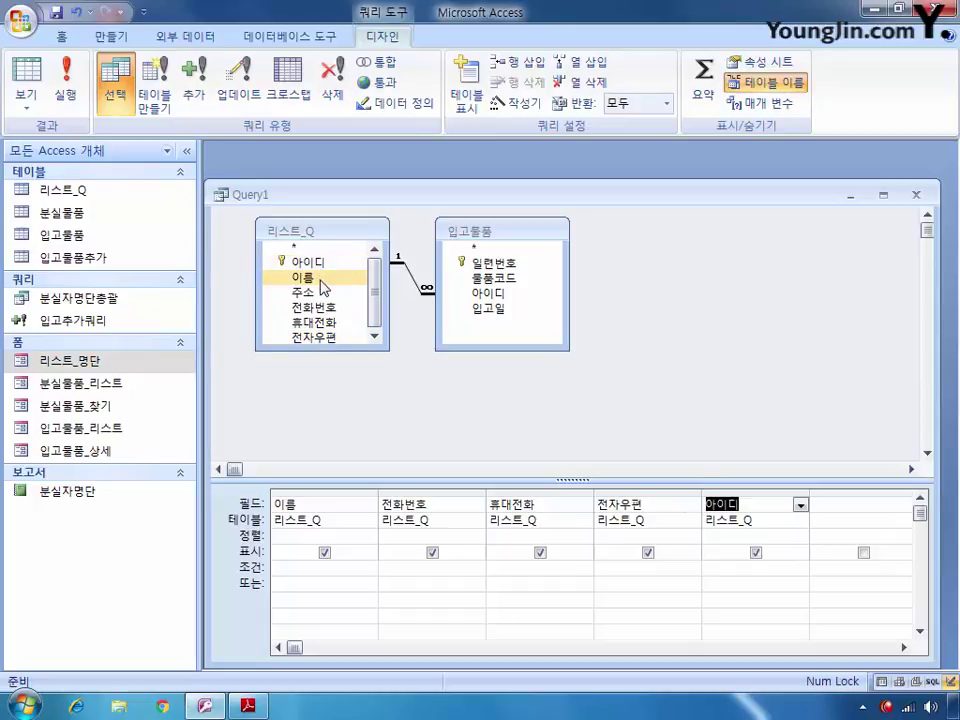
{"action": "double_click", "coordinate": [325, 264]}
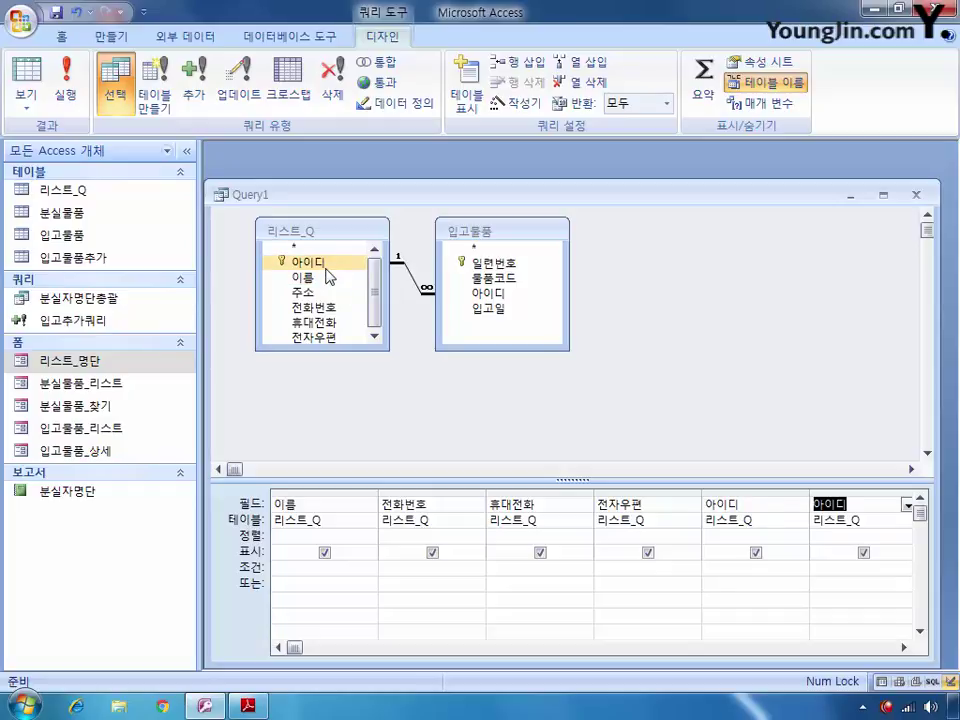
{"action": "left_click", "coordinate": [860, 492]}
{"action": "key", "text": "Delete"}
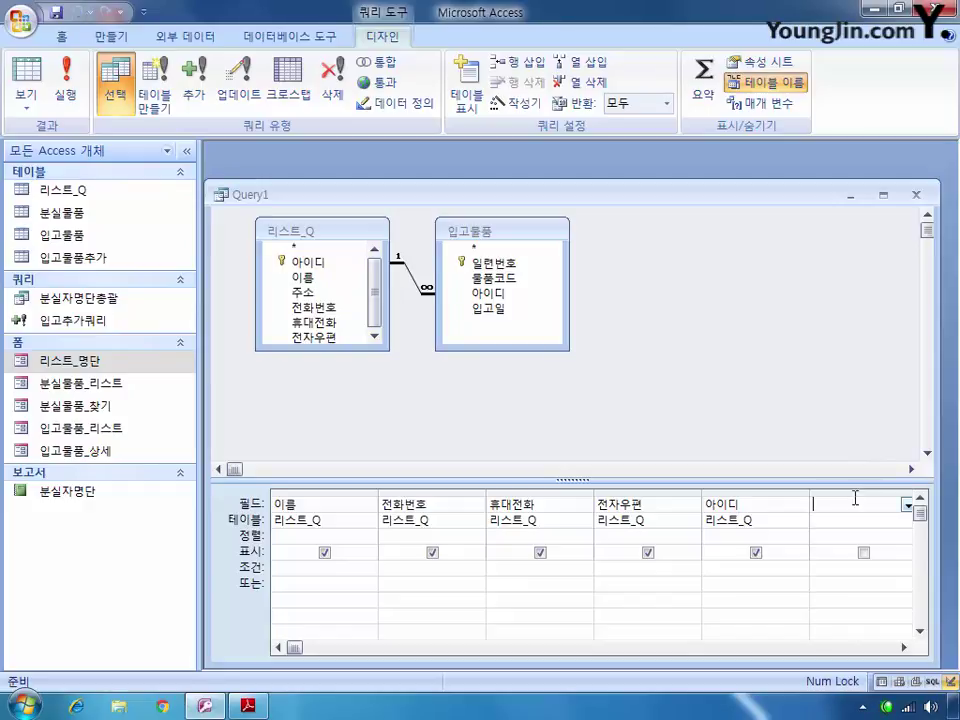
Hide the 아이디 field from the query output and widen its column in the design grid
{"action": "left_click", "coordinate": [756, 553]}
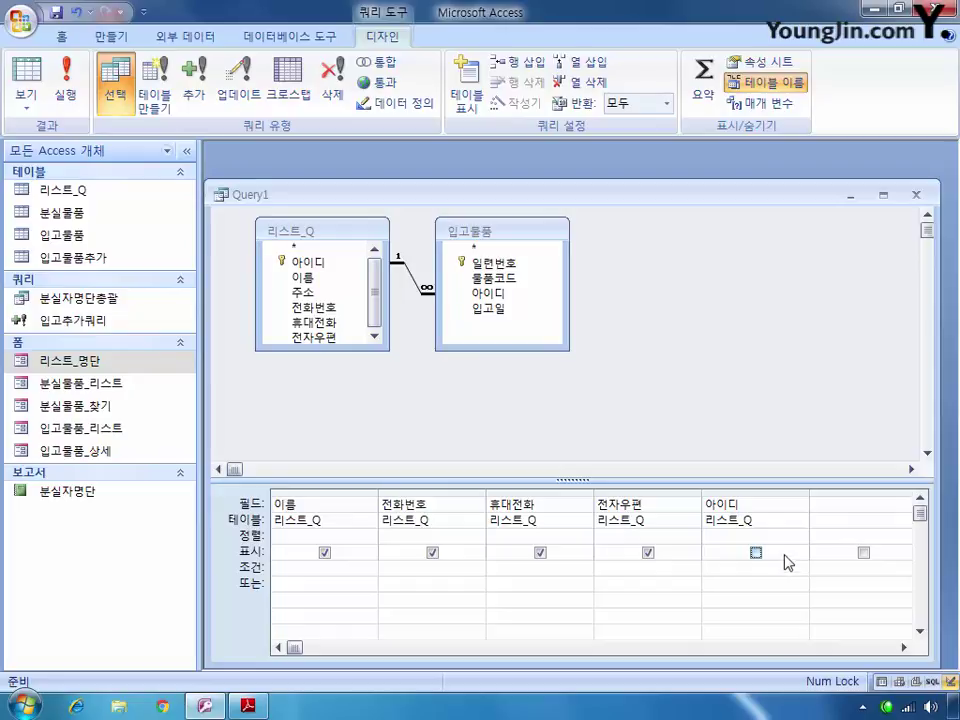
{"action": "left_click", "coordinate": [904, 647]}
{"action": "left_click", "coordinate": [904, 647]}
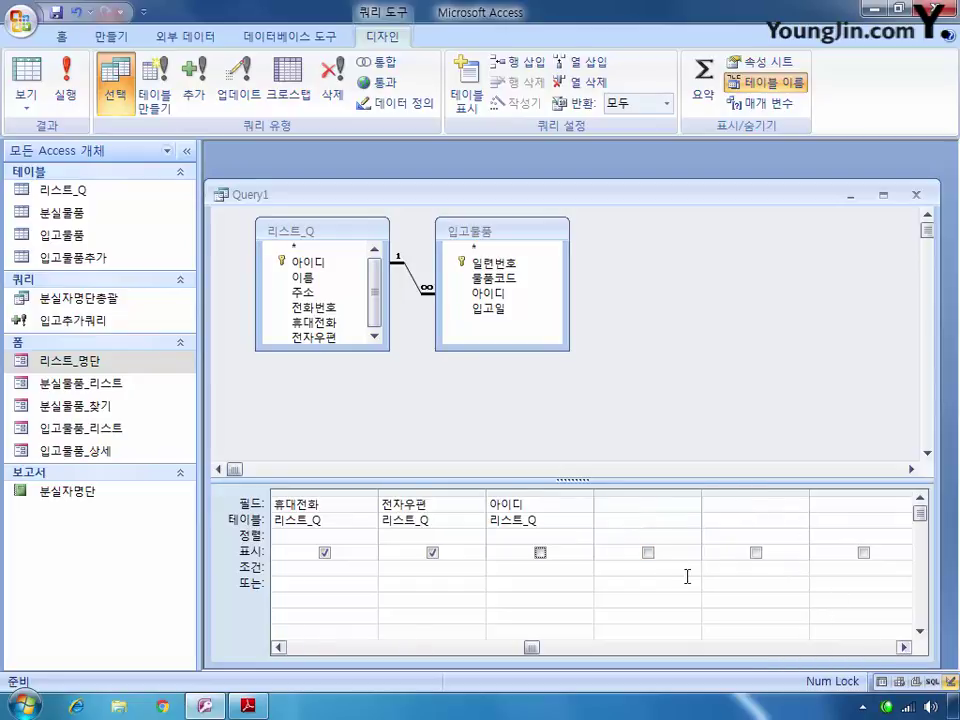
{"action": "left_click_drag", "start_coordinate": [594, 491], "coordinate": [782, 493]}
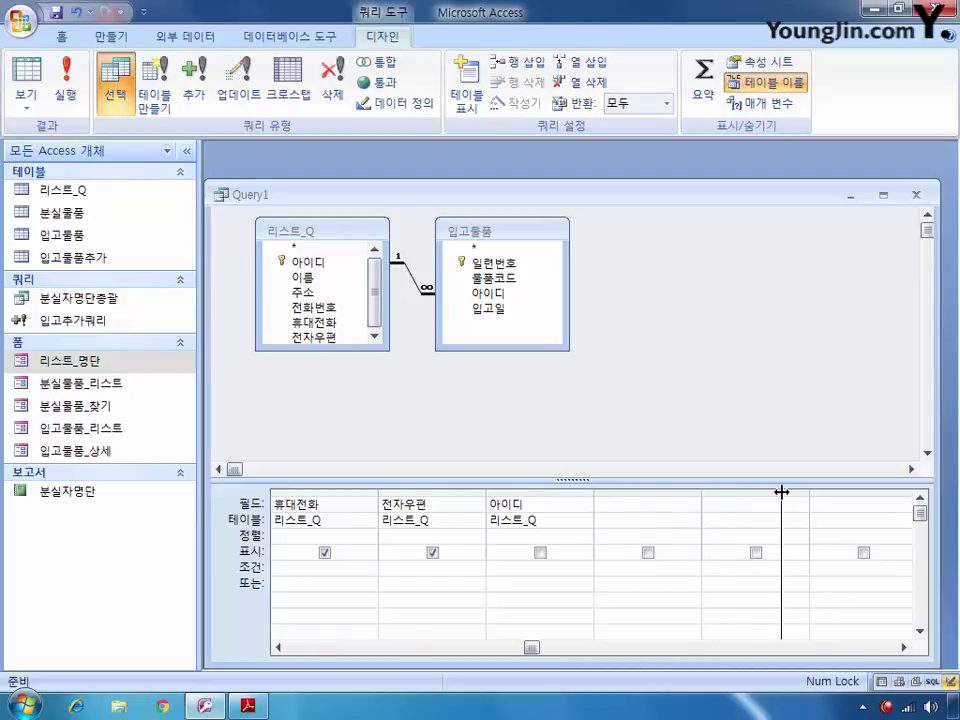
Set the criteria of the 아이디 field to not in (select 아이디 from 입고물품)
{"action": "left_click", "coordinate": [539, 567]}
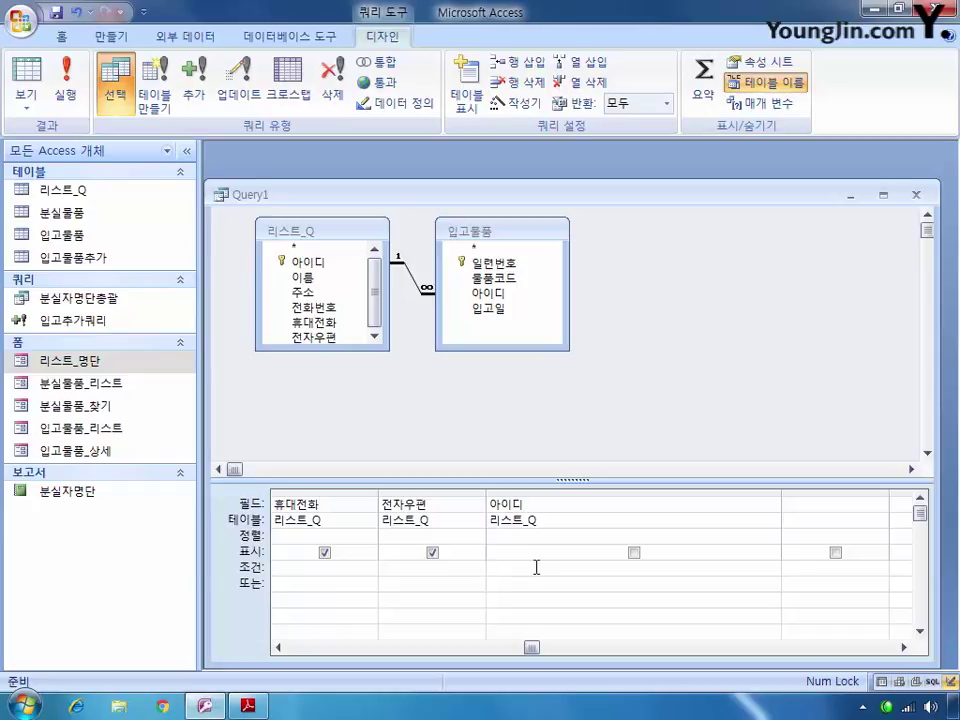
{"action": "type", "text": "ㅜ"}
{"action": "key", "text": "BackSpace"}
{"action": "type", "text": "not in (select 아이디"}
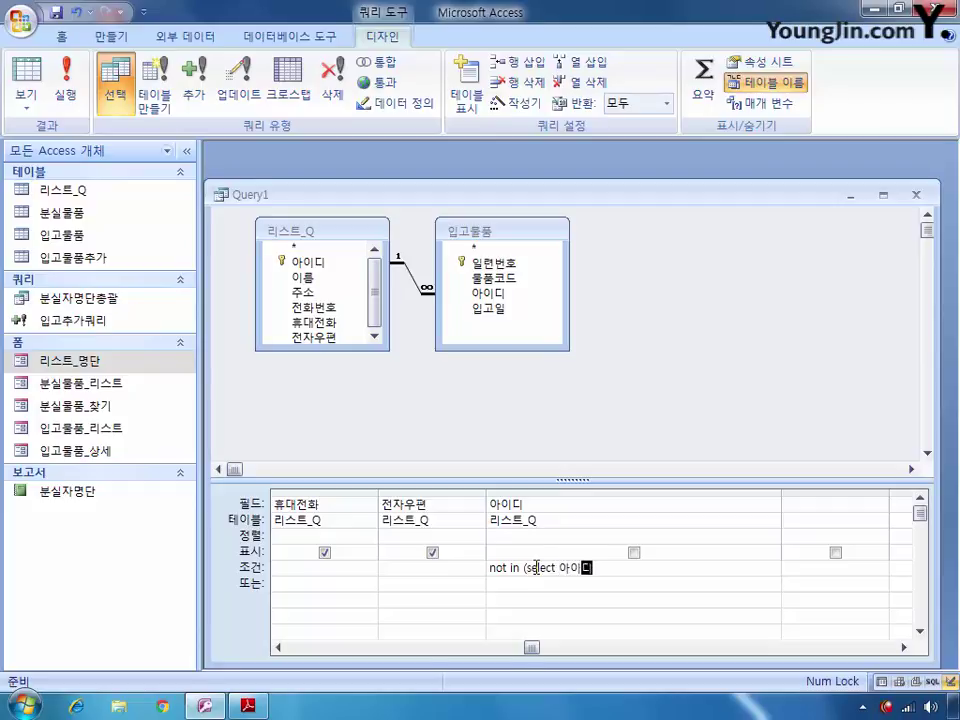
{"action": "type", "text": " ="}
{"action": "key", "text": "BackSpace"}
{"action": "type", "text": "from 입"}
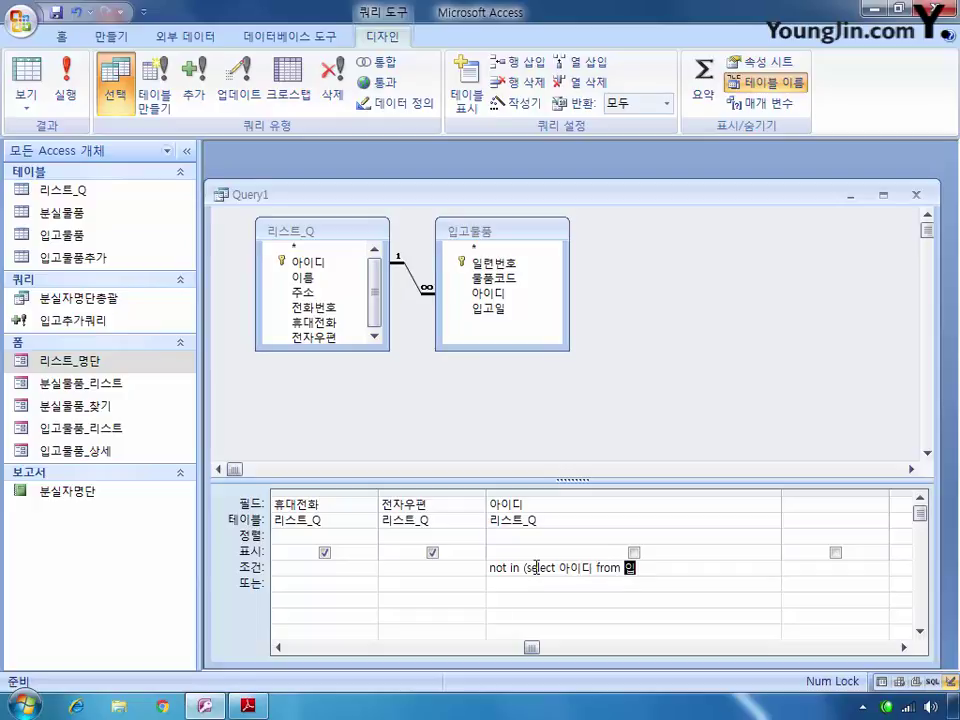
{"action": "type", "text": "고물품"}
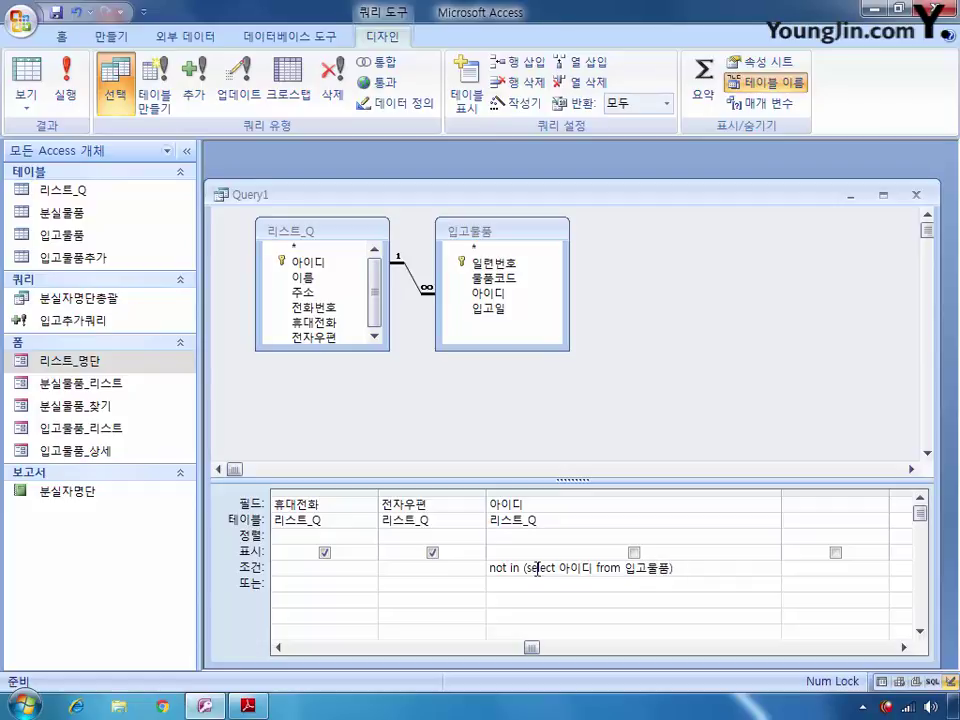
Close the query and save it under the name 입고오류신청자
{"action": "left_click", "coordinate": [915, 195]}
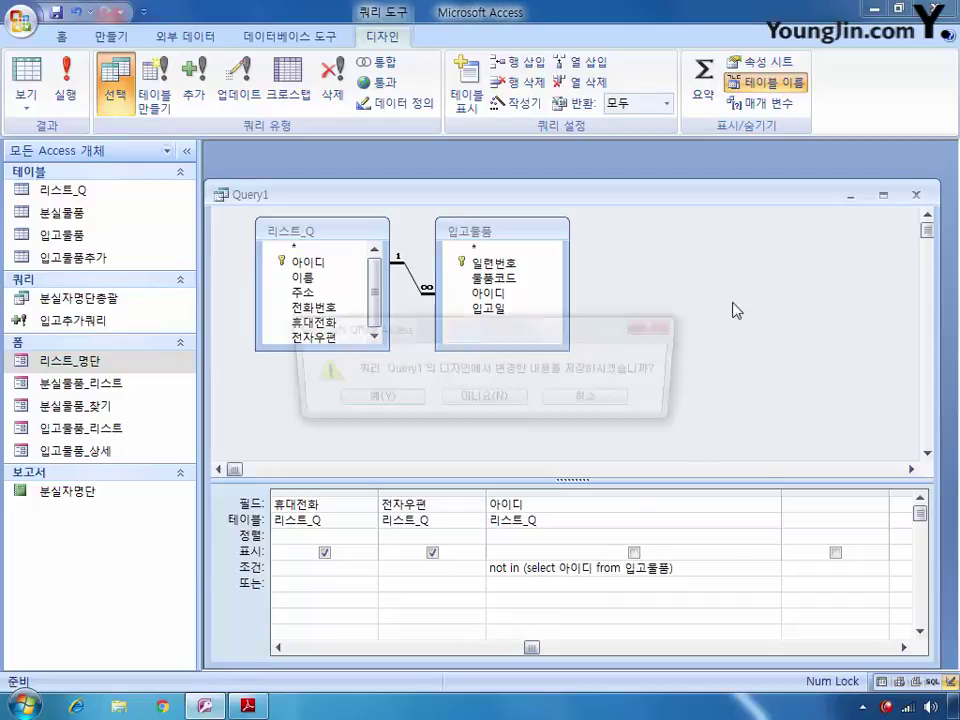
{"action": "left_click", "coordinate": [392, 403]}
{"action": "type", "text": "입"}
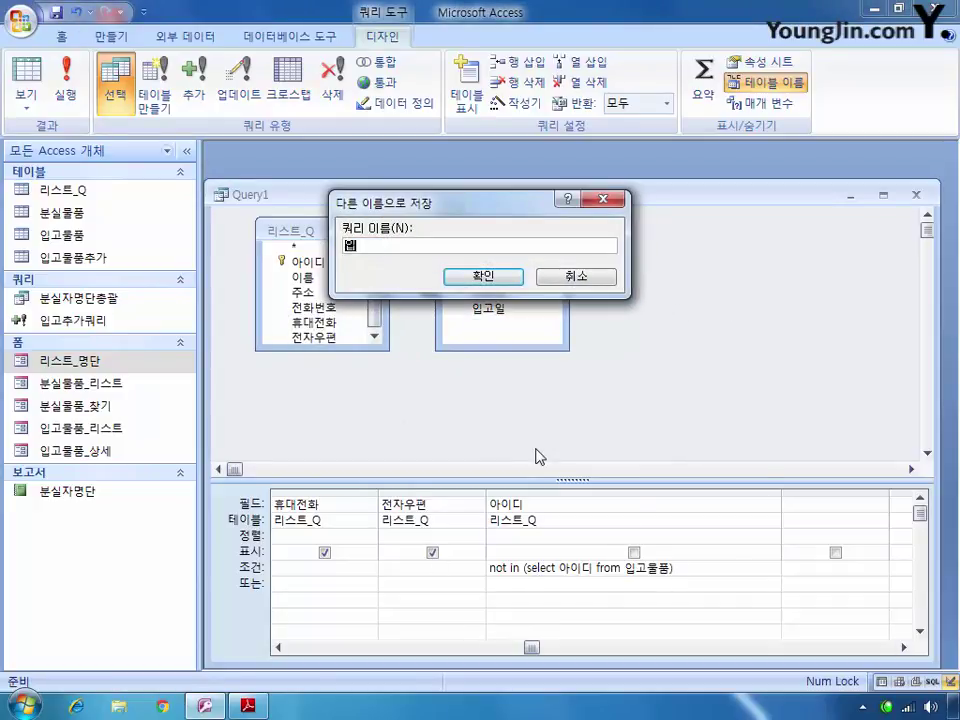
{"action": "type", "text": "고물류신청자"}
{"action": "key", "text": "Return"}
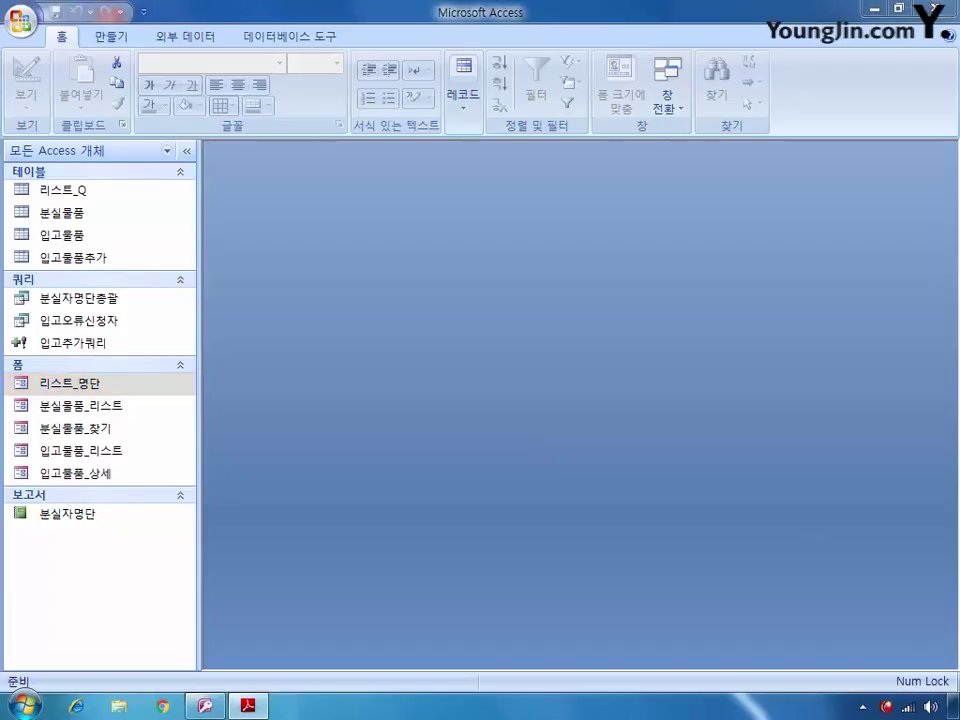
Create a new query in design view containing the tables 분실물품 and 입고물품
{"action": "left_click", "coordinate": [597, 495]}
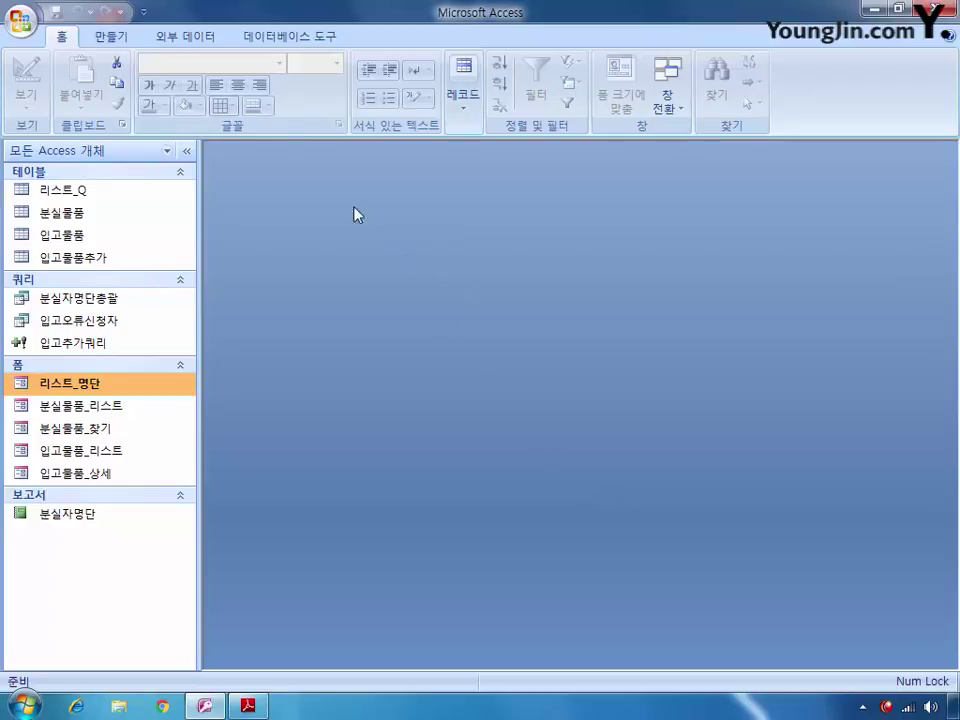
{"action": "left_click", "coordinate": [113, 36]}
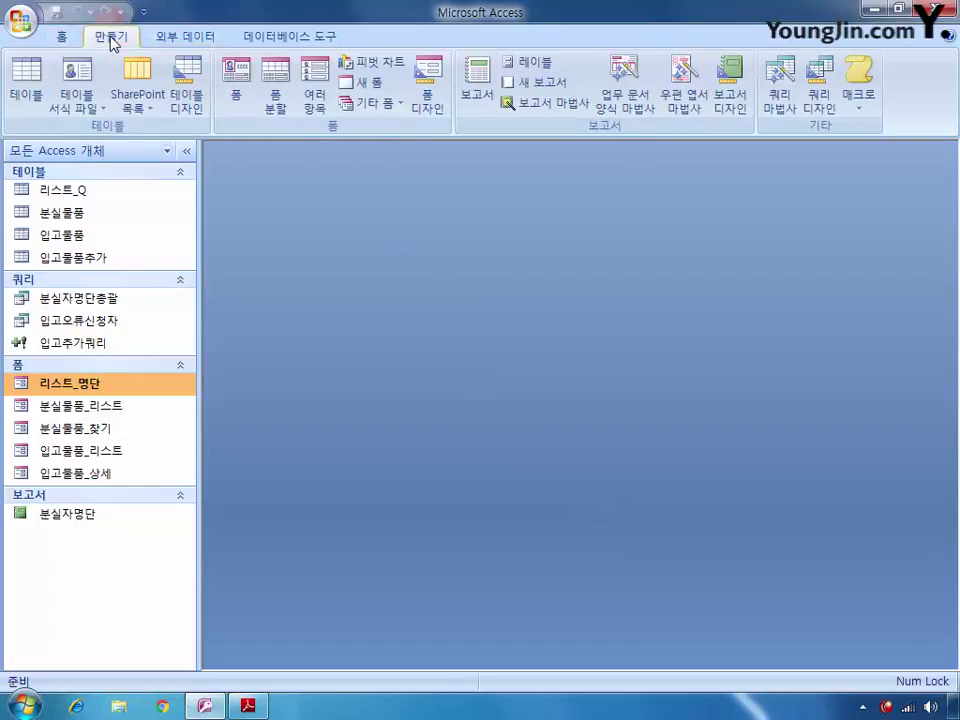
{"action": "left_click", "coordinate": [817, 92]}
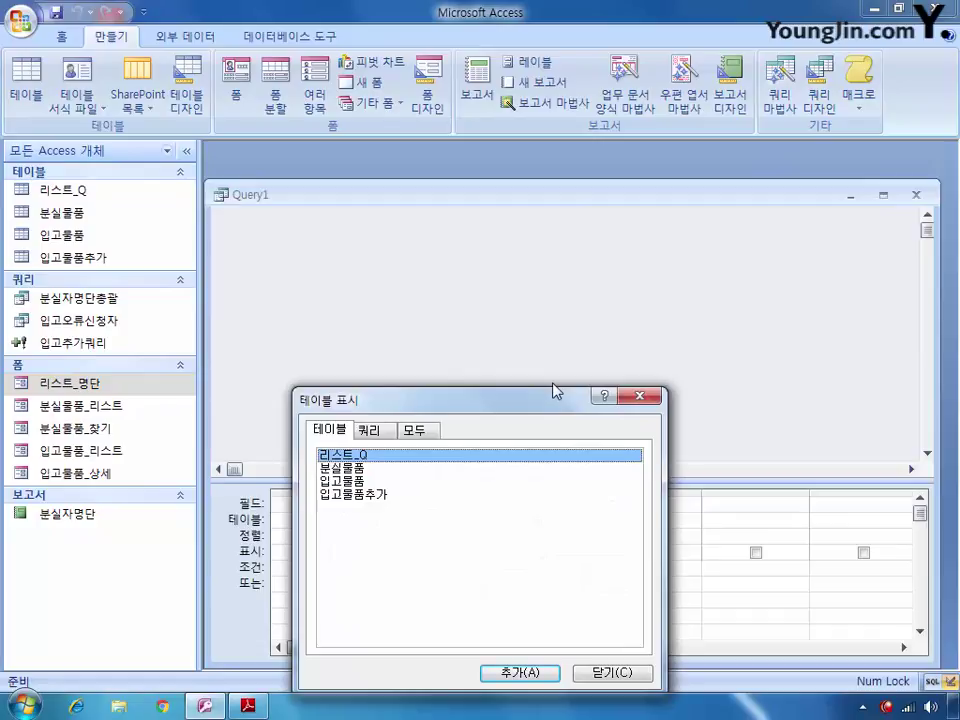
{"action": "double_click", "coordinate": [356, 468]}
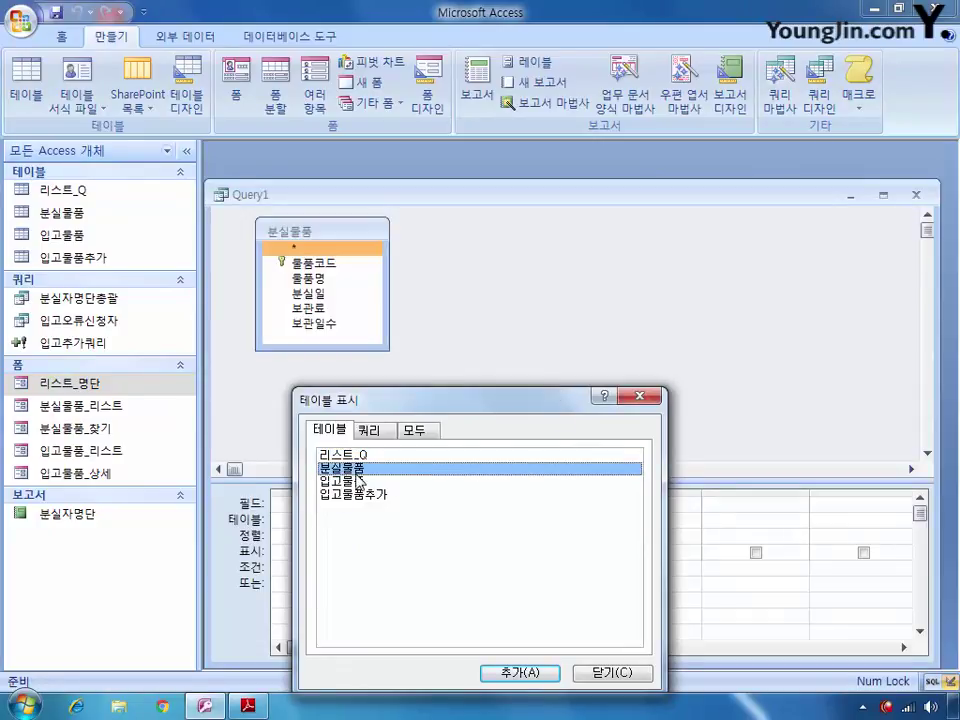
{"action": "double_click", "coordinate": [357, 480]}
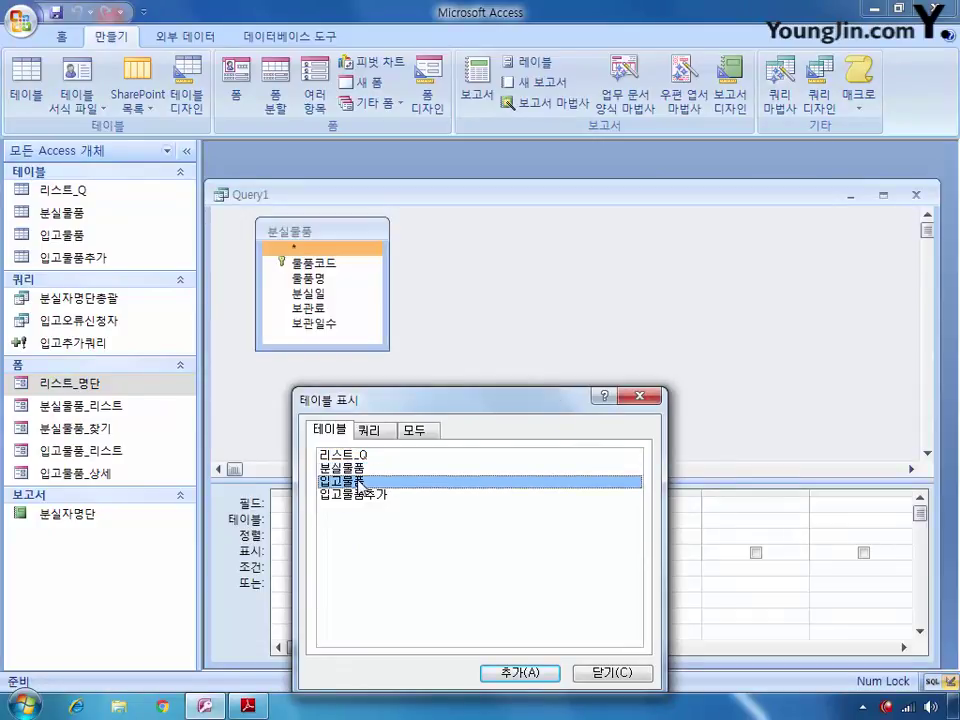
{"action": "left_click", "coordinate": [614, 673]}
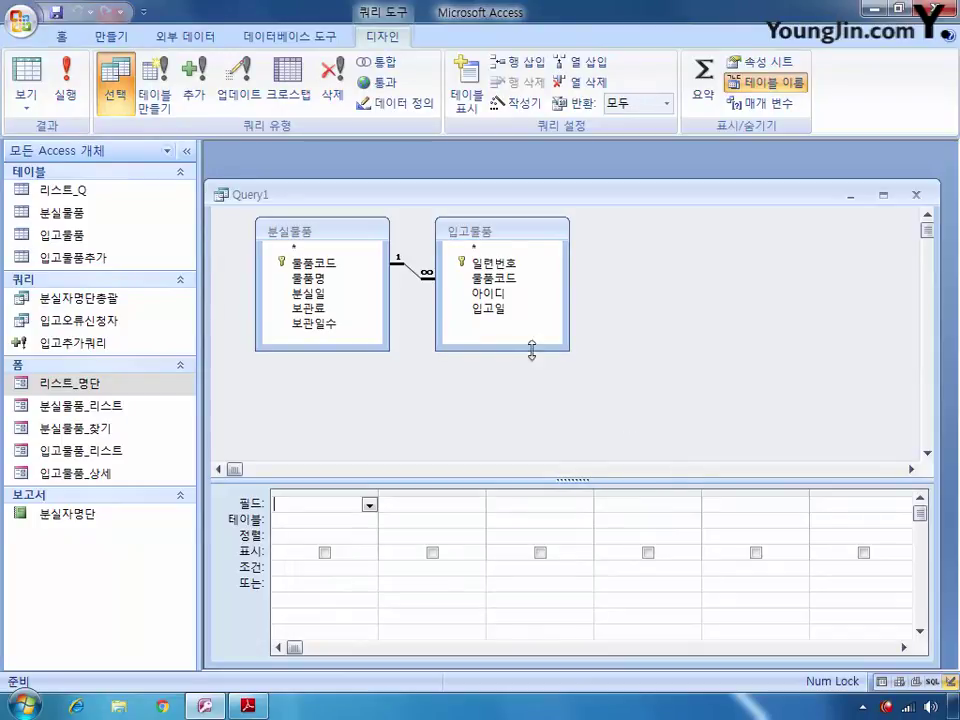
Examine the join properties between 분실물품 and 입고물품 and the join clause in the query's SQL, and return to design view
{"action": "left_click", "coordinate": [410, 270]}
{"action": "double_click", "coordinate": [410, 270]}
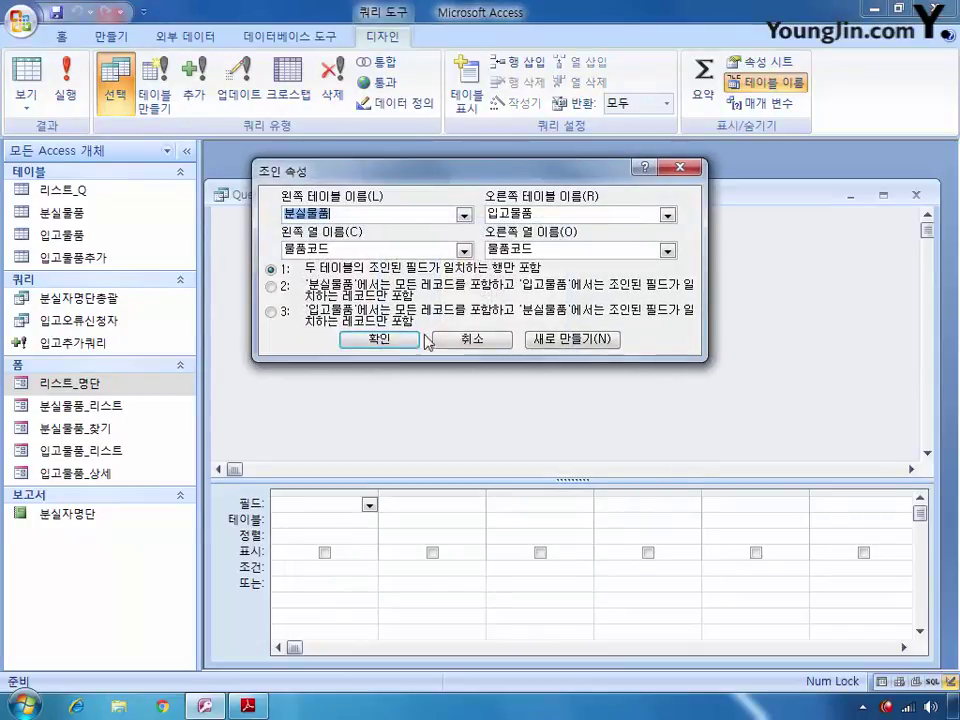
{"action": "left_click", "coordinate": [680, 167]}
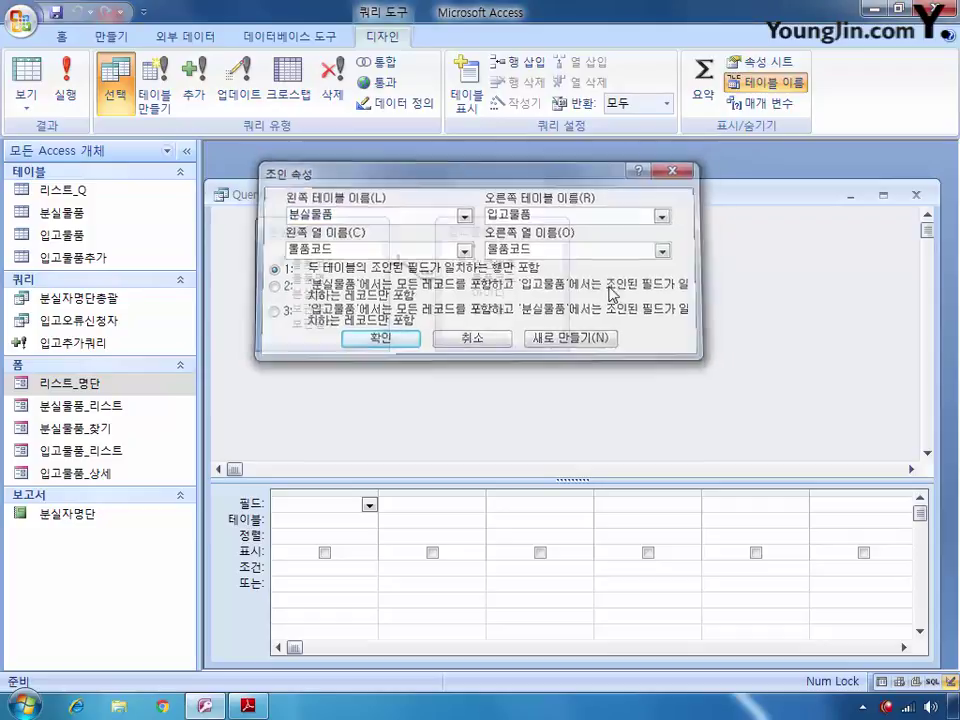
{"action": "right_click", "coordinate": [603, 252]}
{"action": "left_click", "coordinate": [636, 261]}
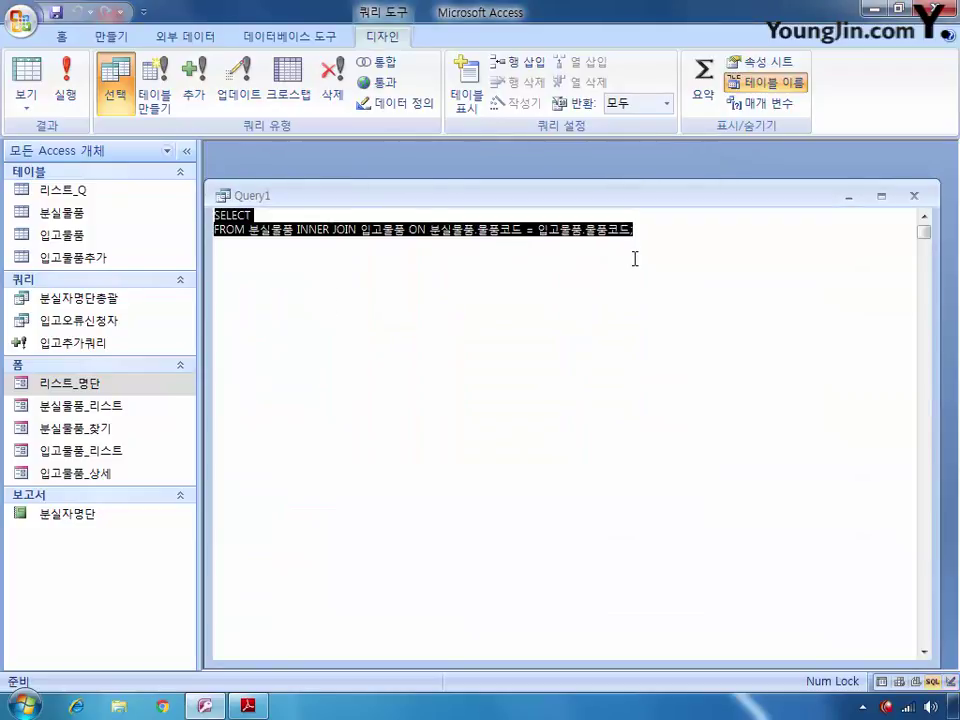
{"action": "left_click", "coordinate": [330, 229]}
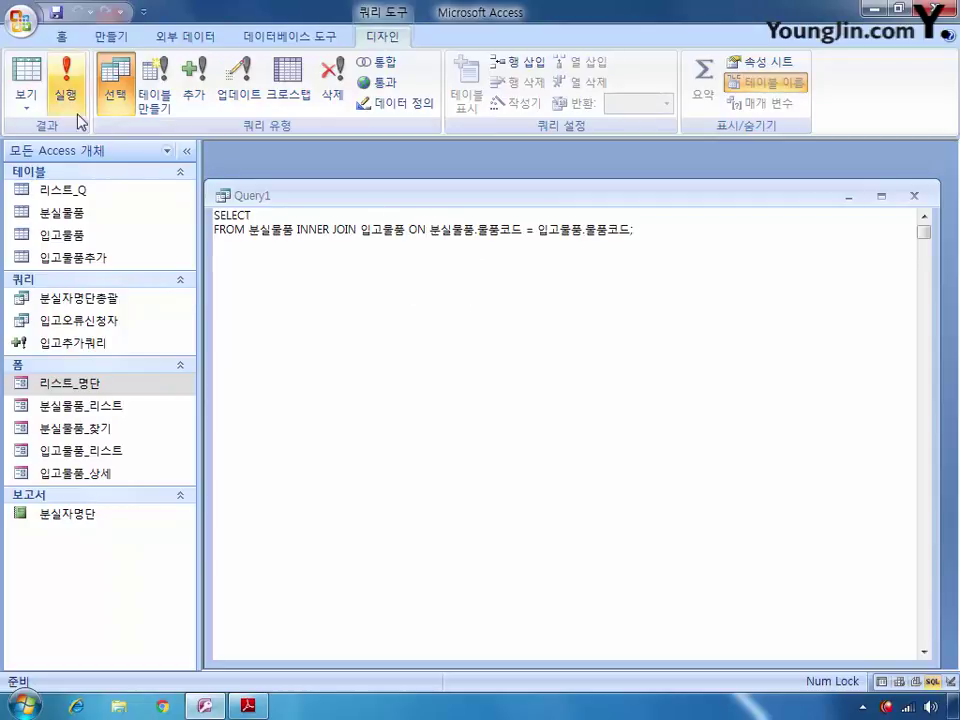
{"action": "left_click", "coordinate": [26, 100]}
{"action": "left_click", "coordinate": [125, 303]}
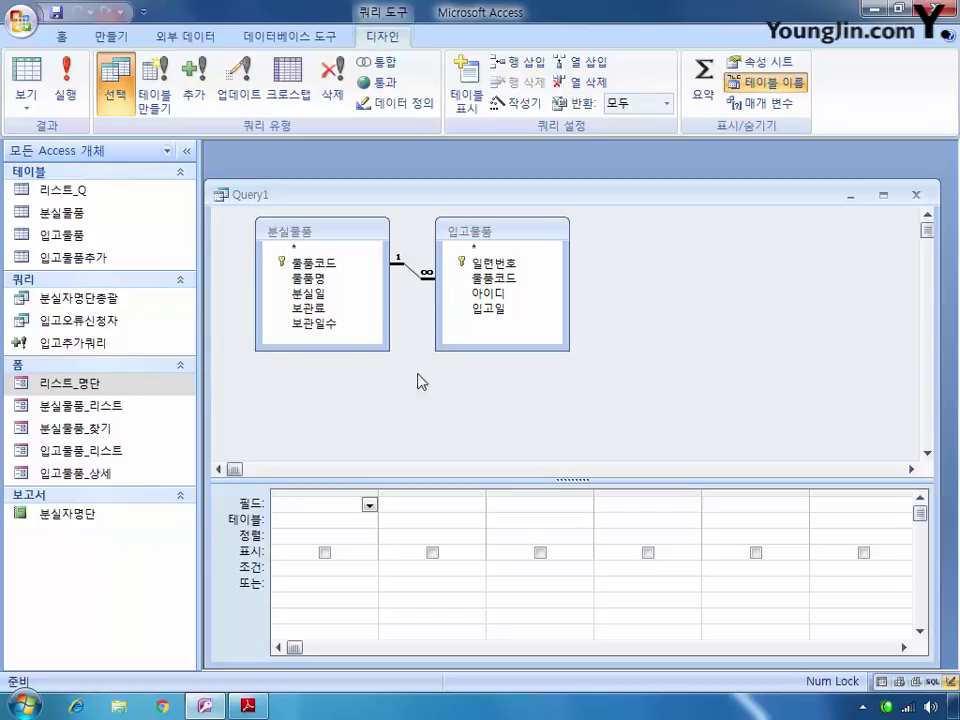
Add the fields 물품명 and 보관료 from 분실물품 to the query grid
{"action": "left_click", "coordinate": [308, 282]}
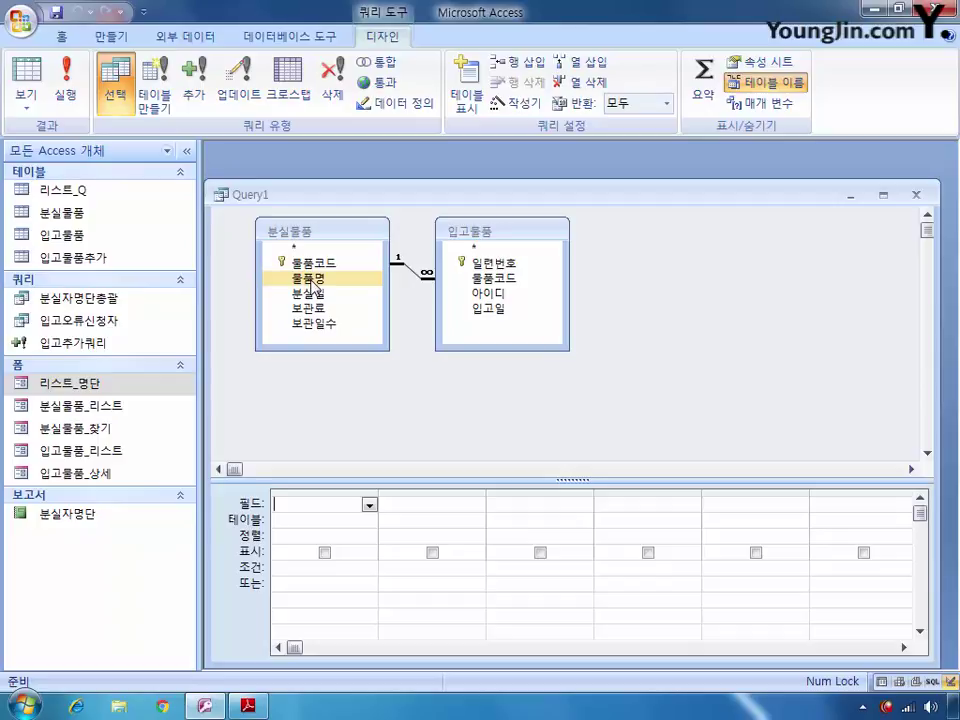
{"action": "double_click", "coordinate": [313, 284]}
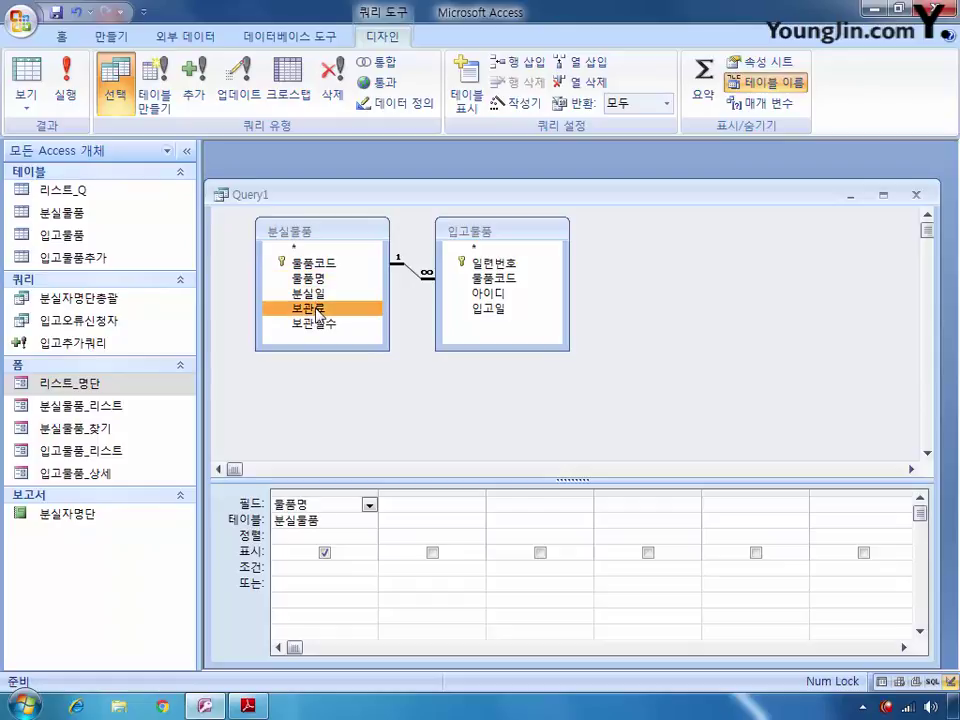
{"action": "double_click", "coordinate": [316, 310]}
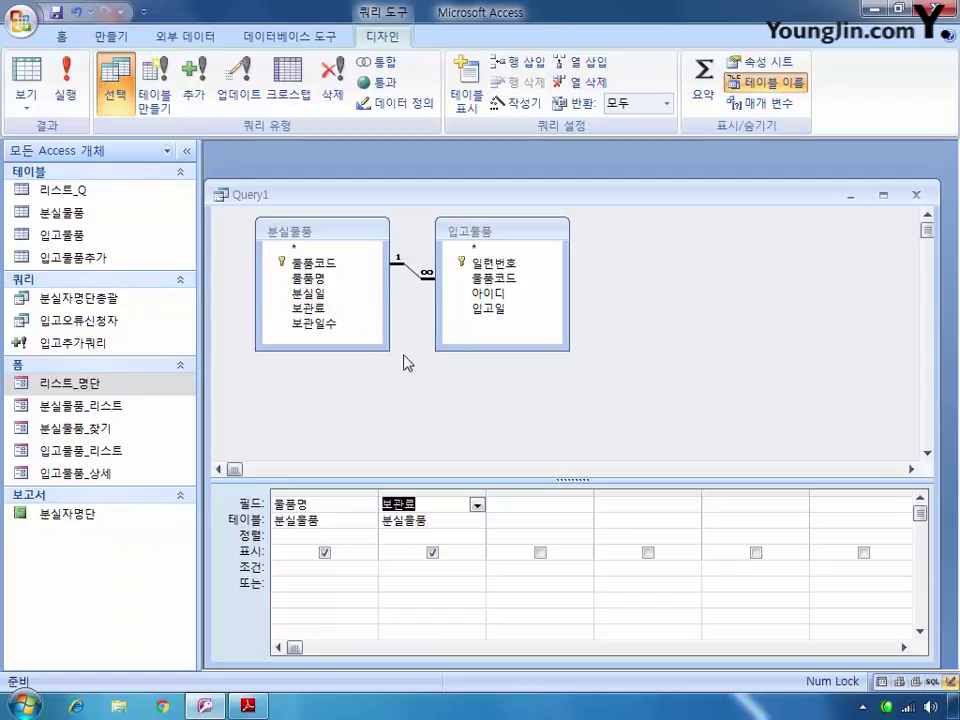
Review how the selected fields are written in the query's SQL statement and return to design view
{"action": "right_click", "coordinate": [455, 392]}
{"action": "left_click", "coordinate": [485, 408]}
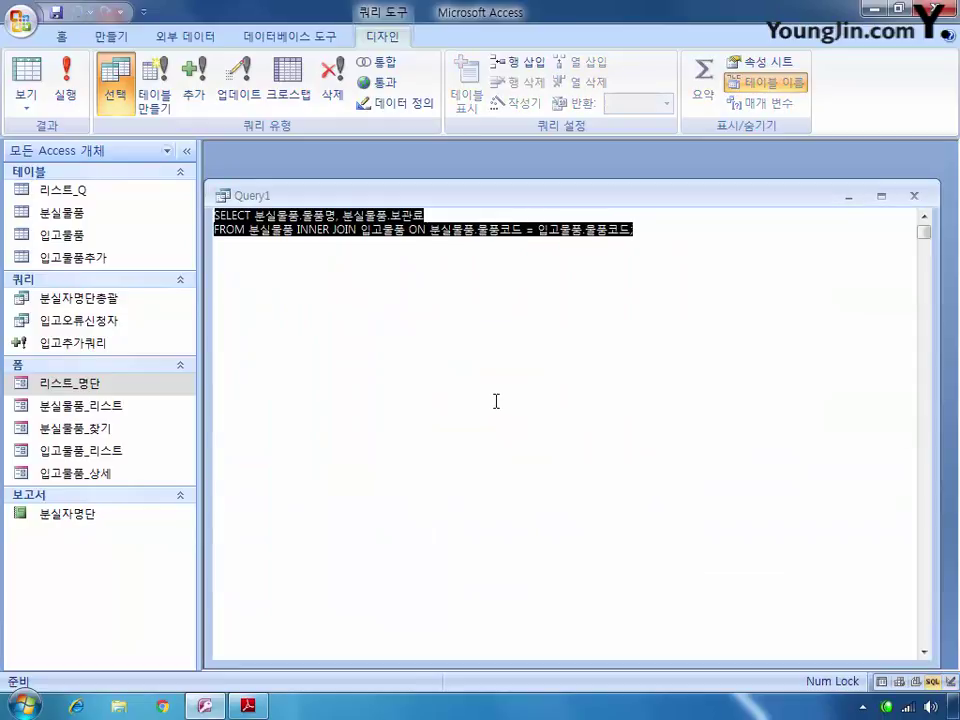
{"action": "left_click", "coordinate": [349, 230]}
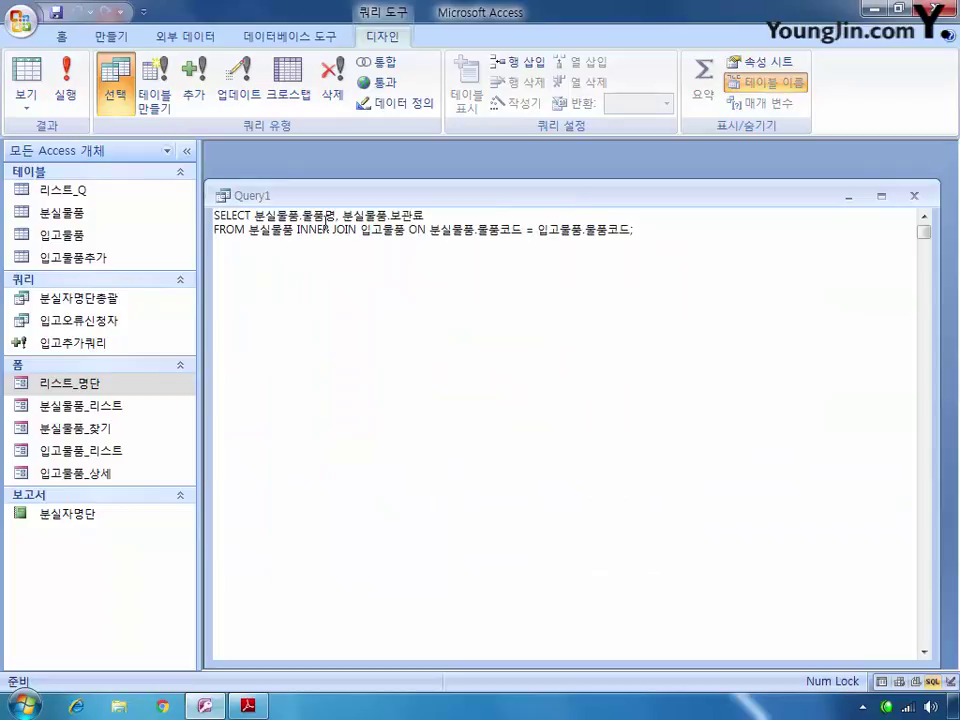
{"action": "left_click", "coordinate": [337, 215]}
{"action": "left_click", "coordinate": [25, 105]}
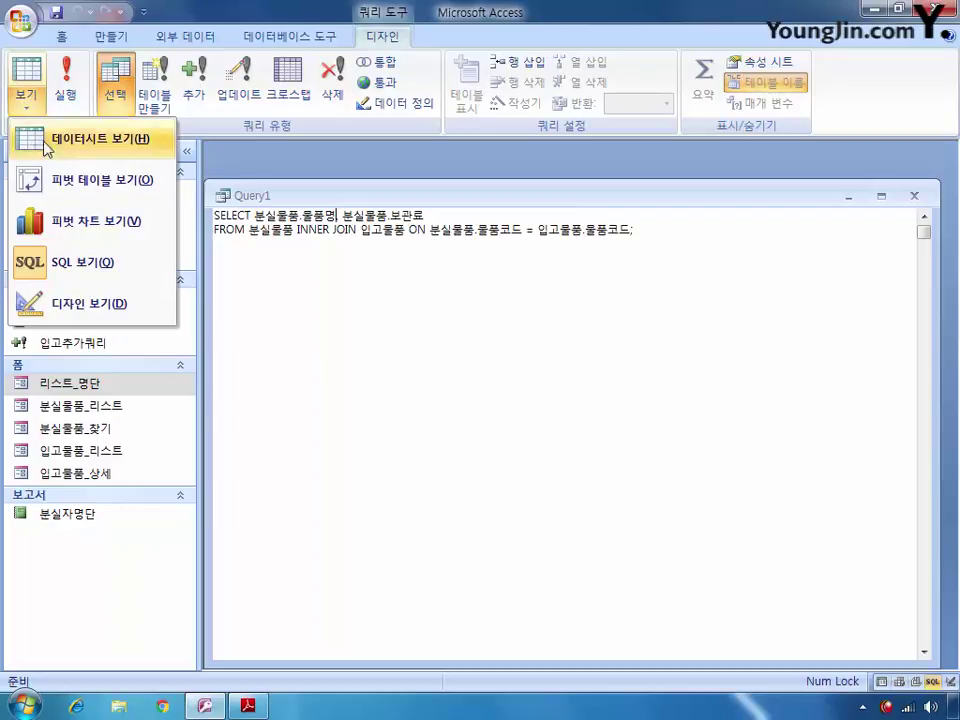
{"action": "left_click", "coordinate": [96, 300]}
Turn on totals to group the query by 물품명 and 보관료, and show its SQL statement
{"action": "left_click", "coordinate": [704, 88]}
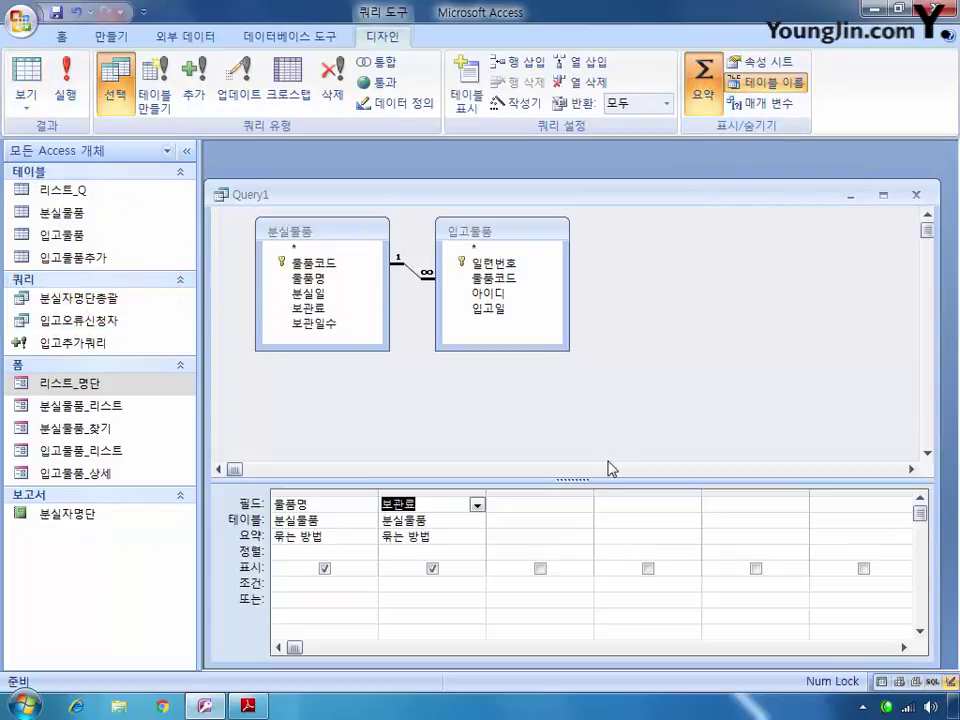
{"action": "right_click", "coordinate": [690, 368]}
{"action": "left_click", "coordinate": [705, 372]}
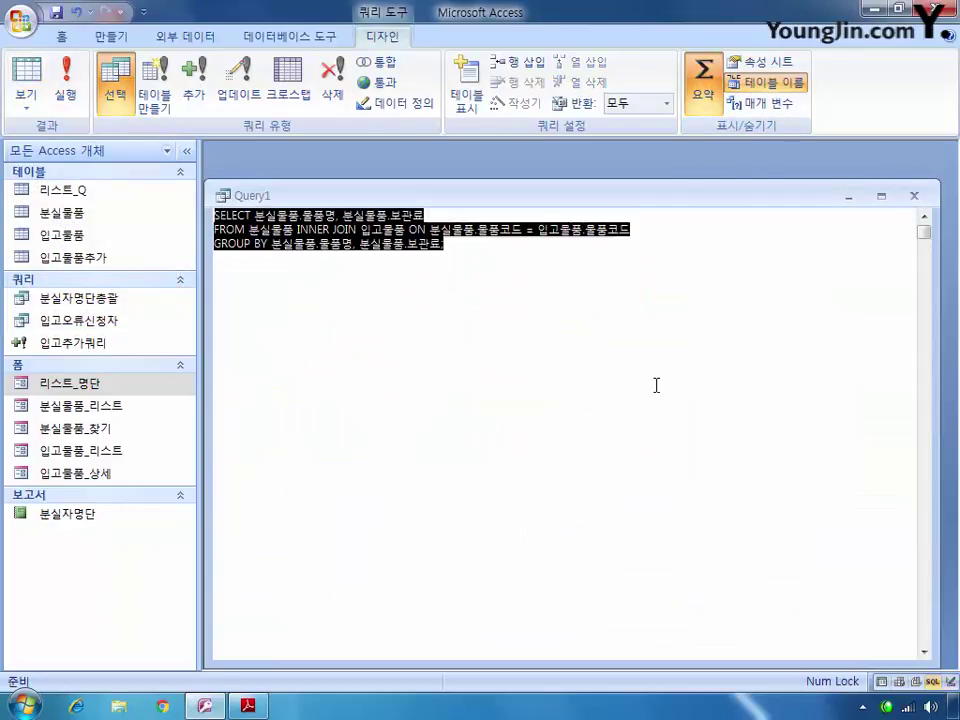
Append order by count after the GROUP BY clause of the SQL statement, before the closing semicolon
{"action": "left_click", "coordinate": [505, 310]}
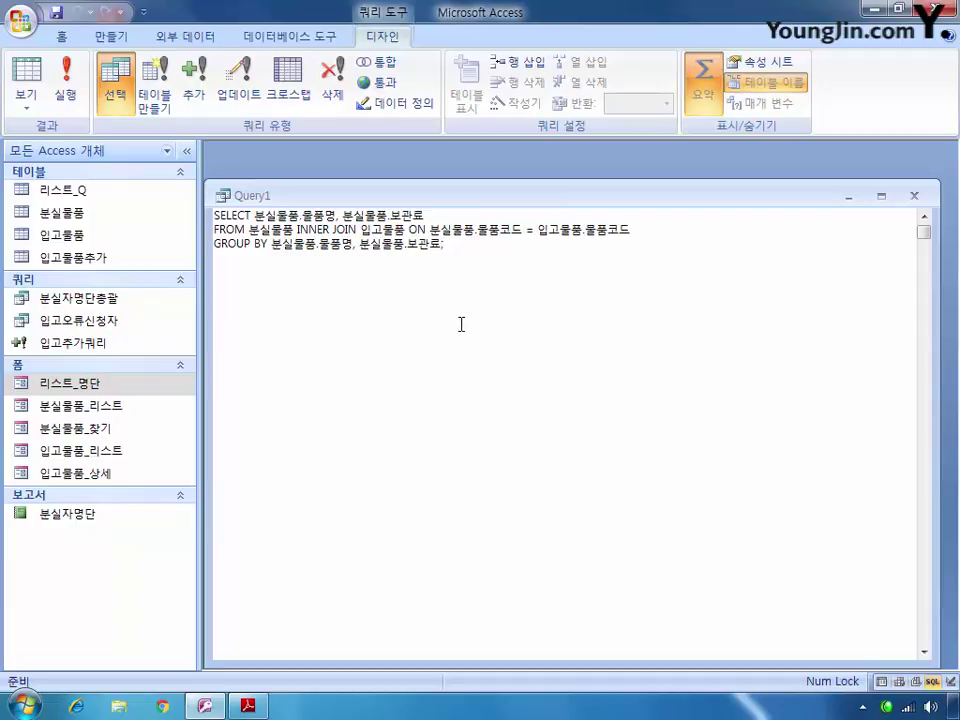
{"action": "type", "text": "o"}
{"action": "key", "text": "BackSpace"}
{"action": "type", "text": ";"}
{"action": "key", "text": "BackSpace"}
{"action": "type", "text": "order by;"}
{"action": "key", "text": "Left"}
{"action": "type", "text": "count"}
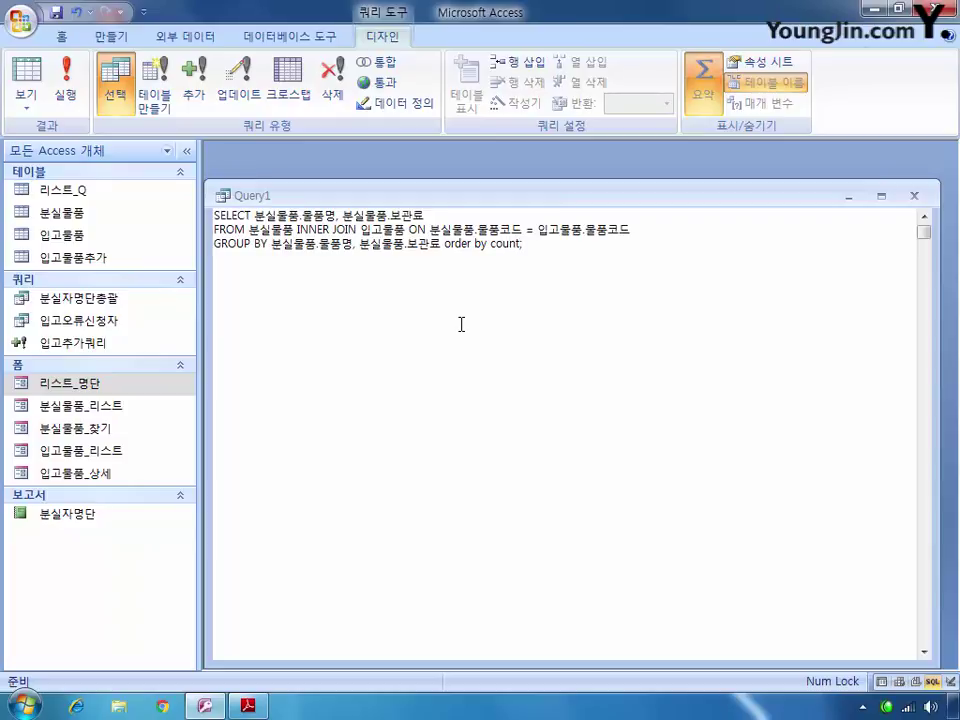